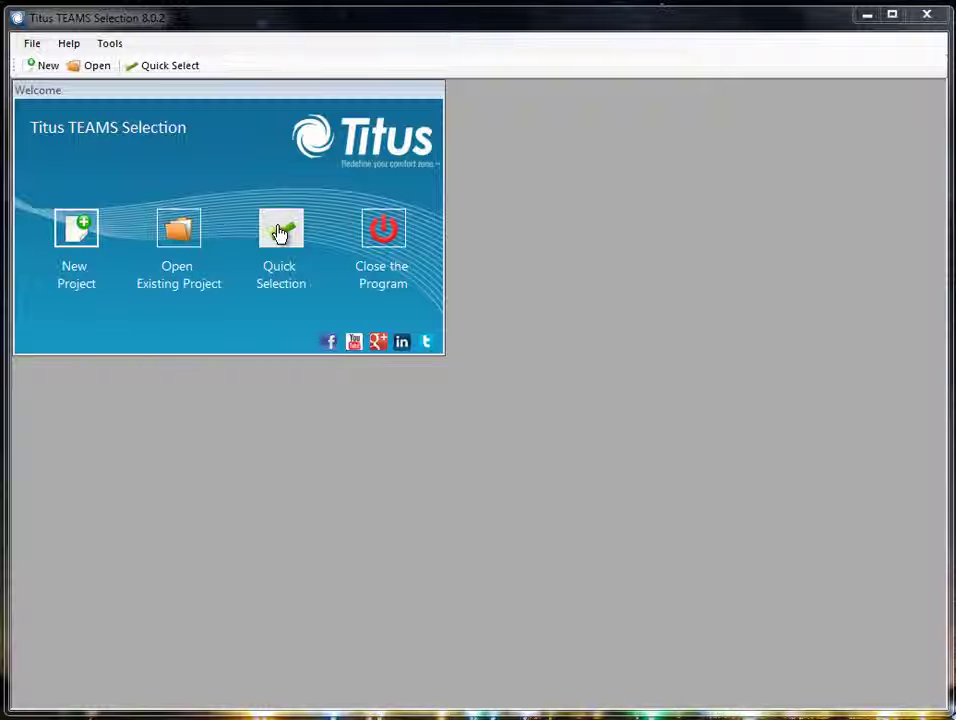
Step: Choose a DV Project in TEAMS Selection and confirm launching the standalone DV Selection program
left_click(281, 233)
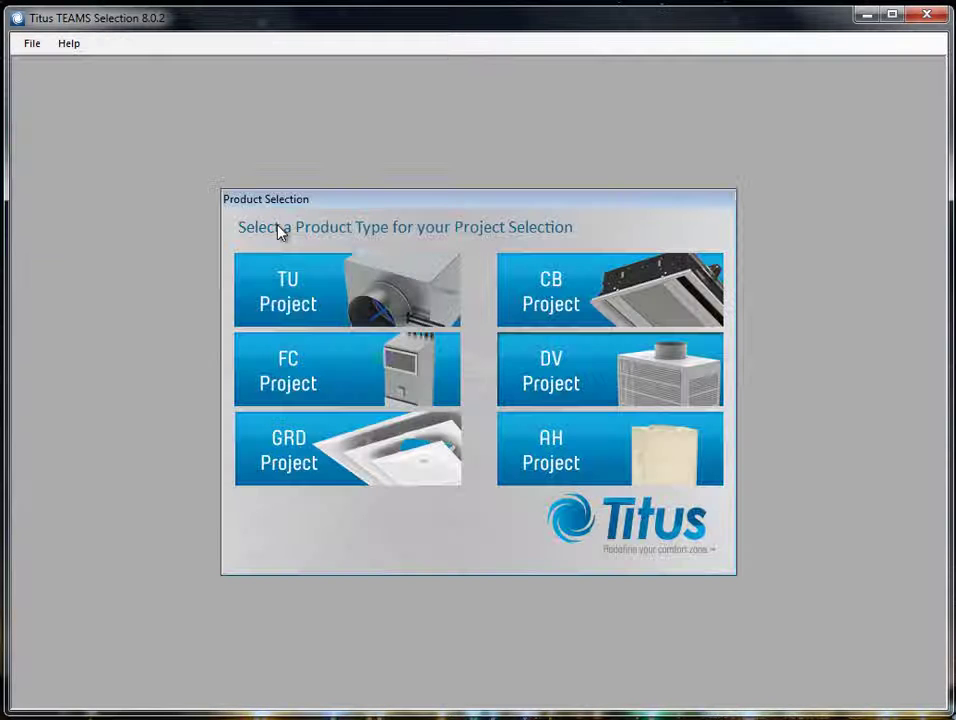
left_click(595, 374)
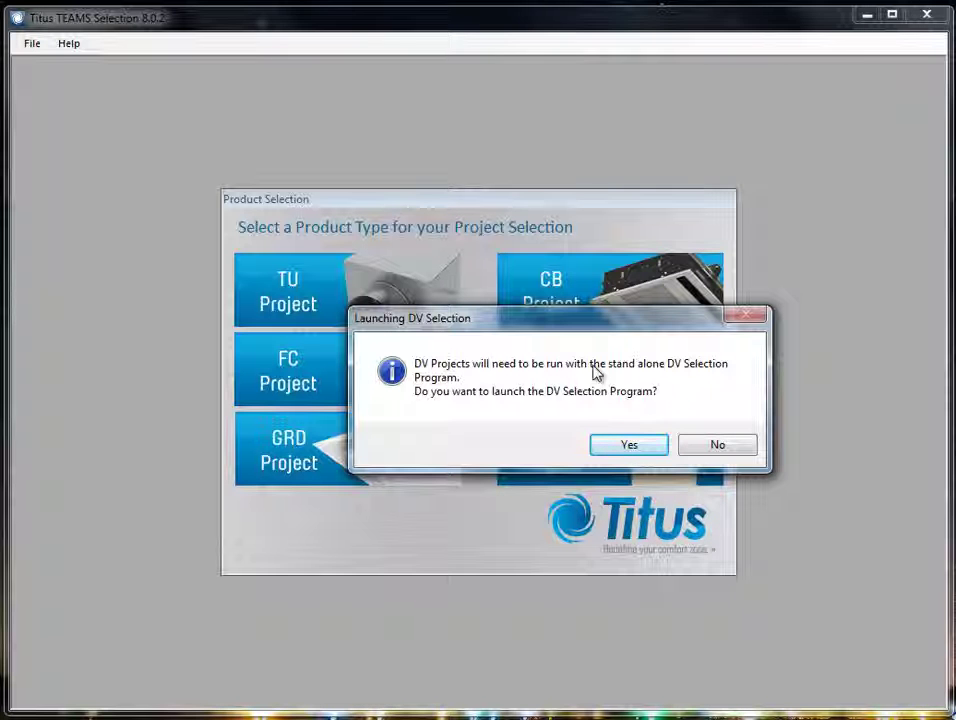
left_click(629, 451)
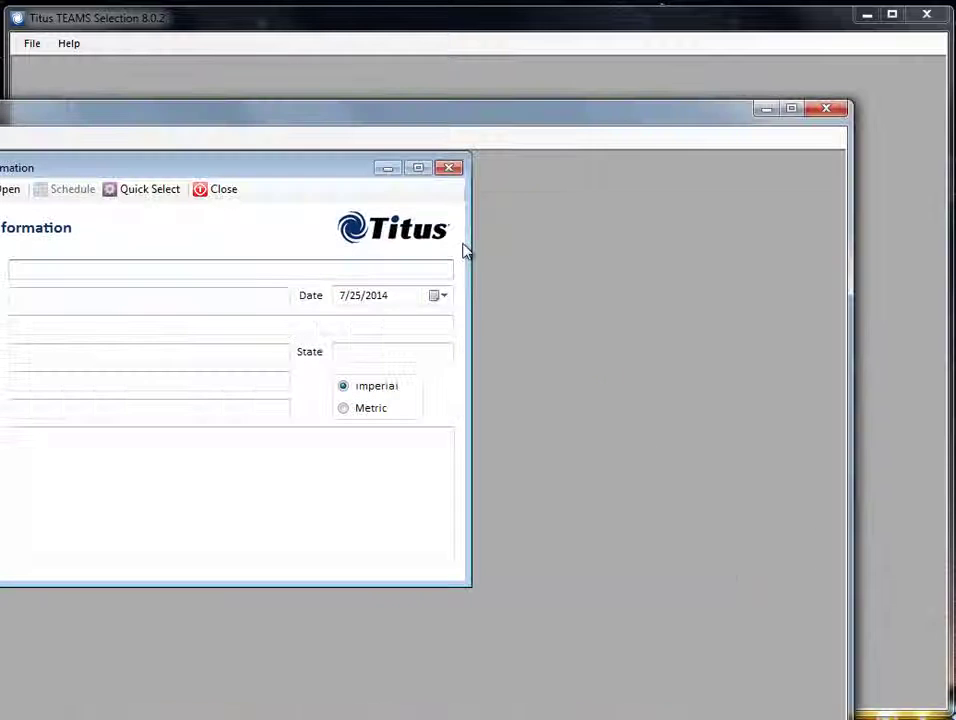
Step: Bring the DV Selection window fully into view and start a Quick Select room design
left_click_drag(256, 115, 363, 30)
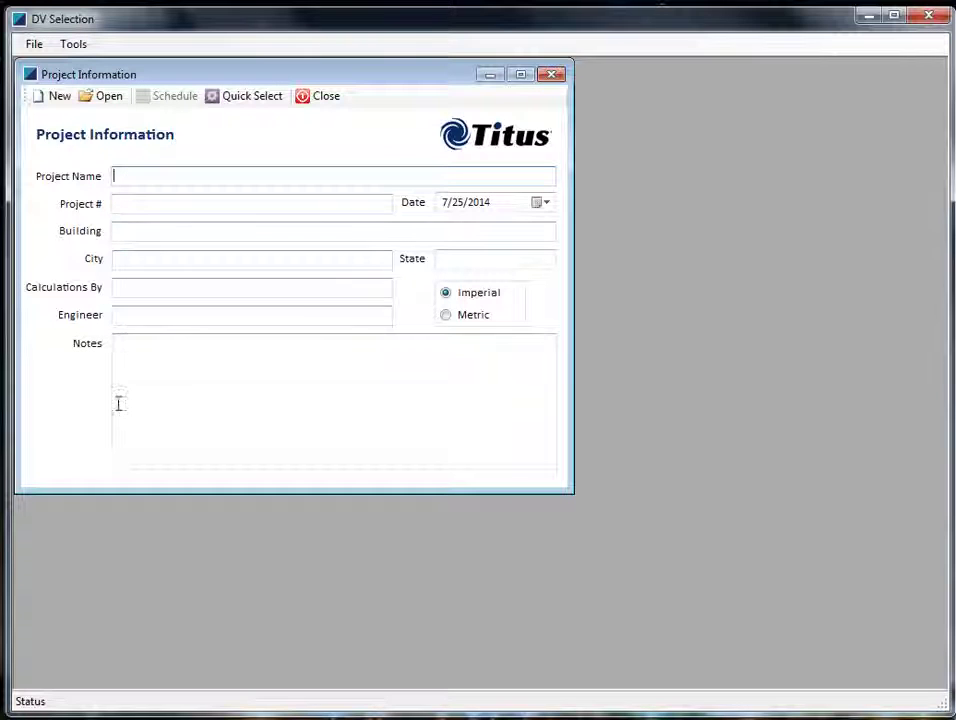
left_click(245, 97)
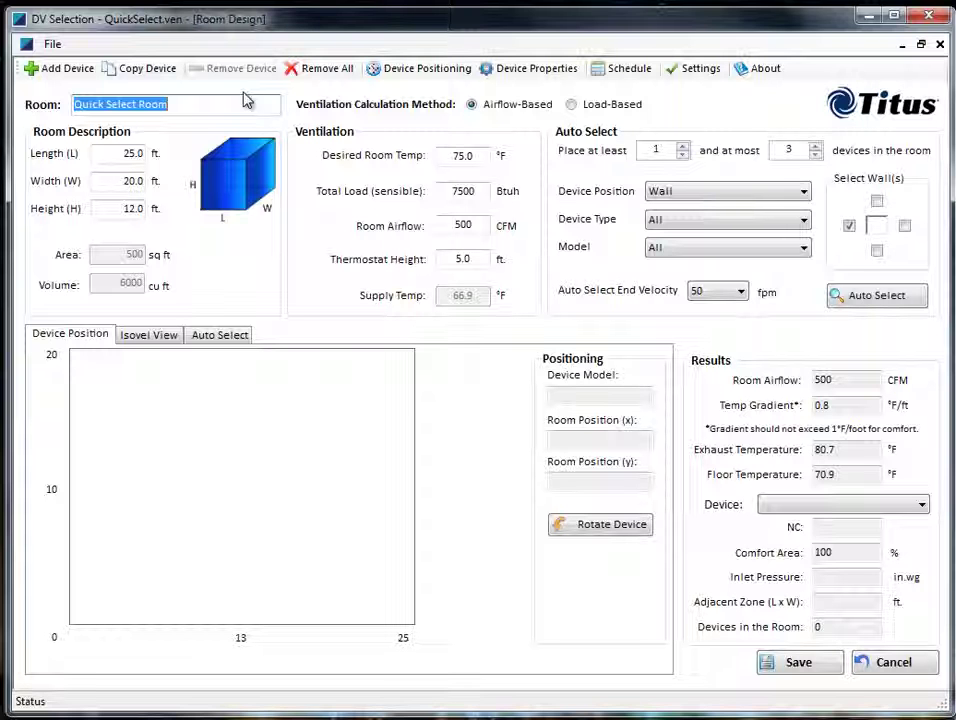
Step: Name the room Classroom and resize it to 30 × 30 × 10 ft (9000 cu ft)
type("Class")
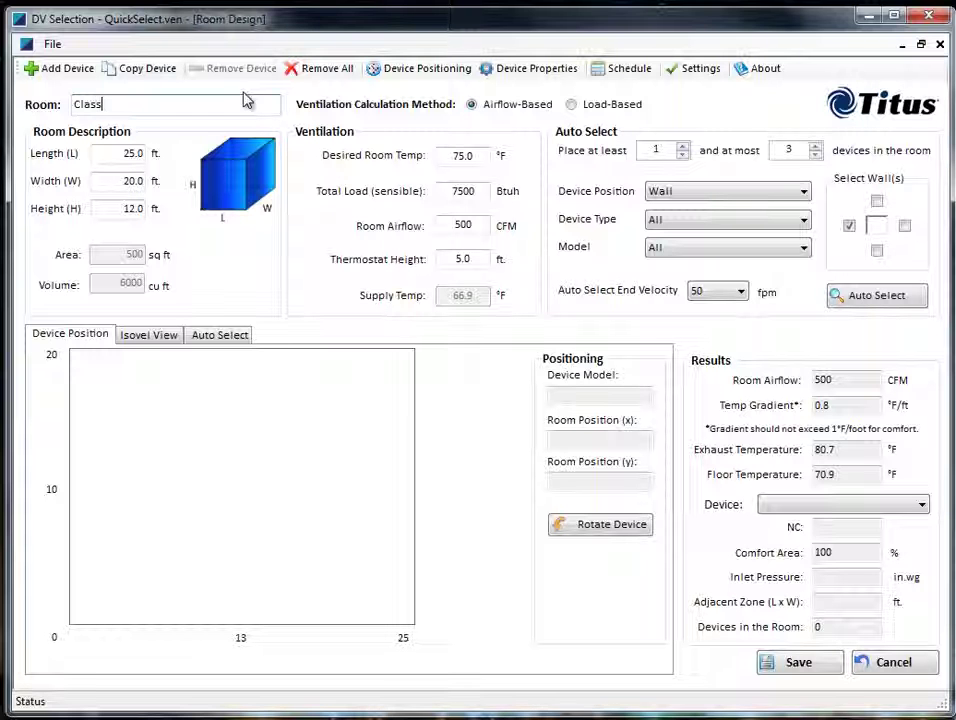
type("room")
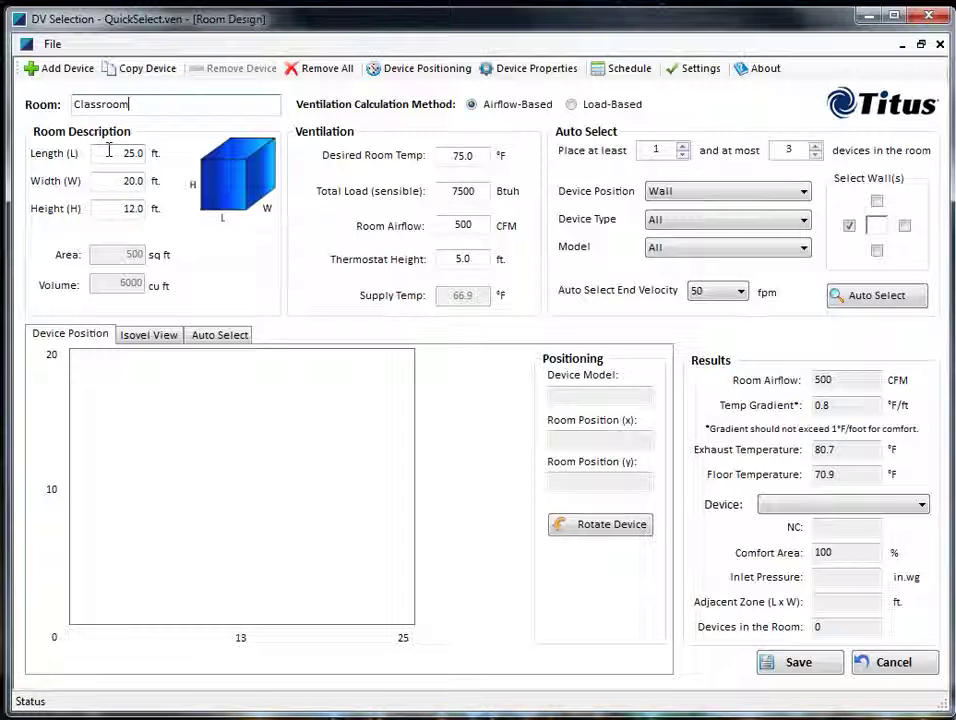
left_click_drag(109, 149, 171, 154)
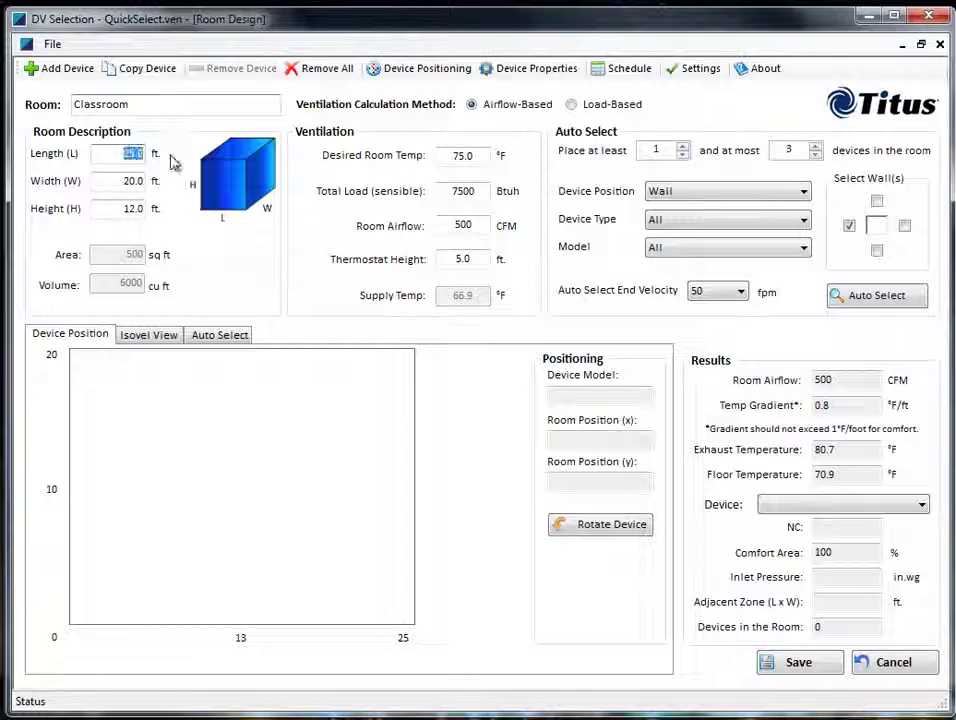
type("30")
key("Tab")
type("30")
key("Tab")
type("10")
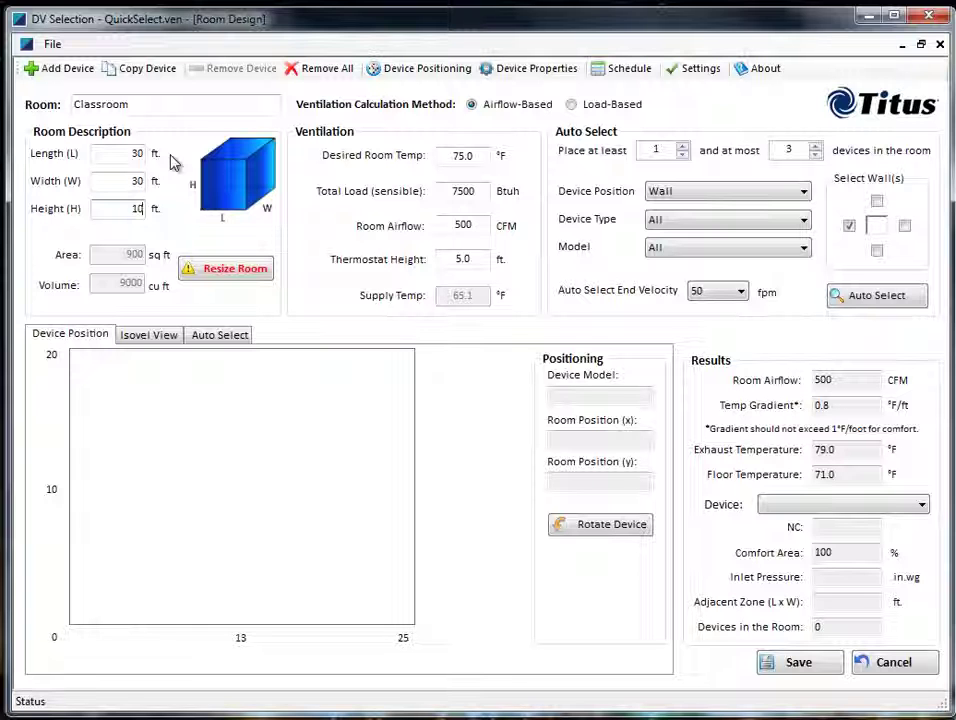
left_click(242, 273)
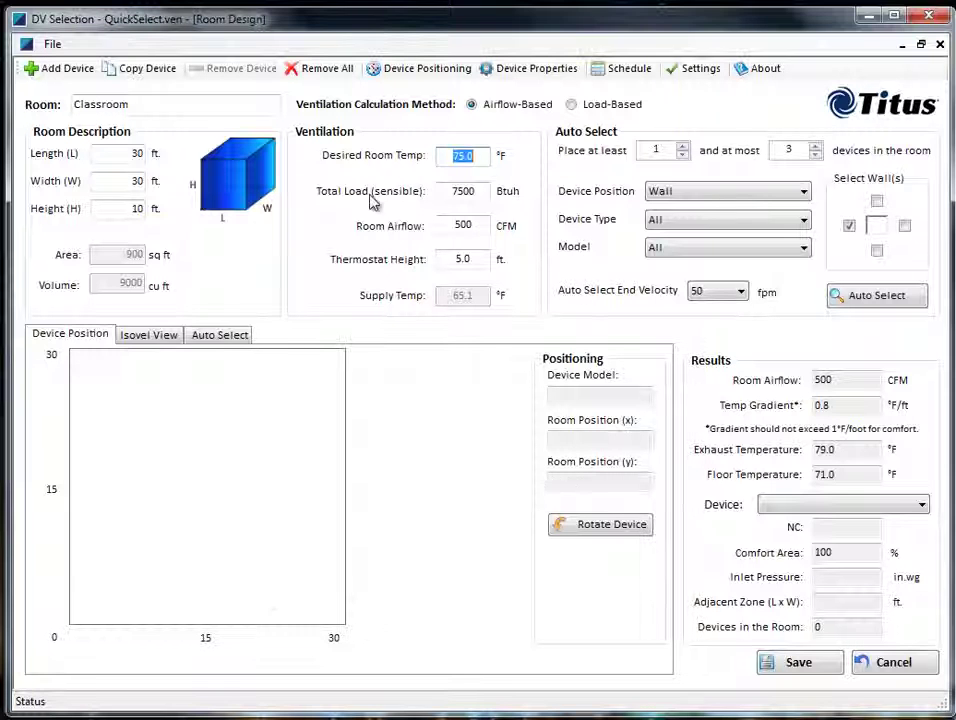
Step: Switch to load-based ventilation with 6500 Btuh occupant and 2303 Btuh equipment loads
left_click(572, 105)
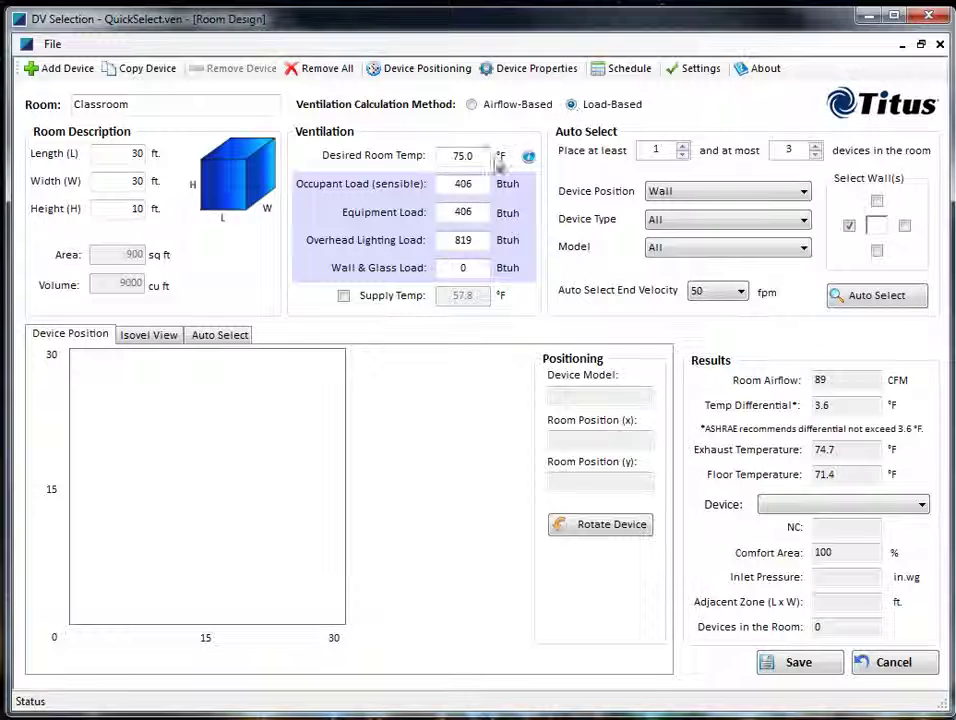
left_click_drag(448, 183, 514, 190)
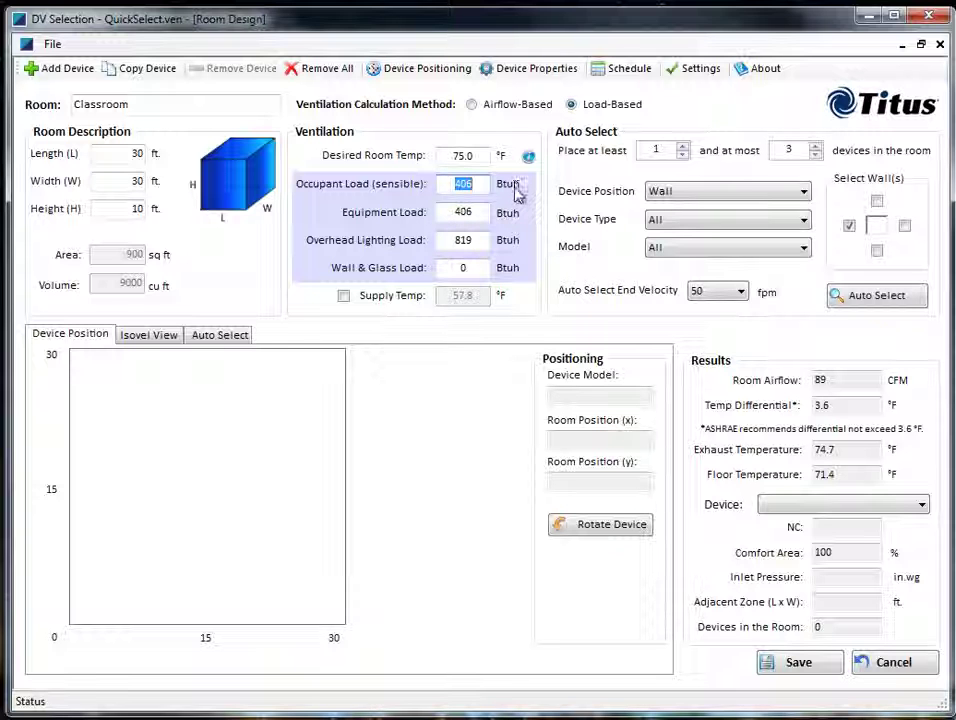
type("6500")
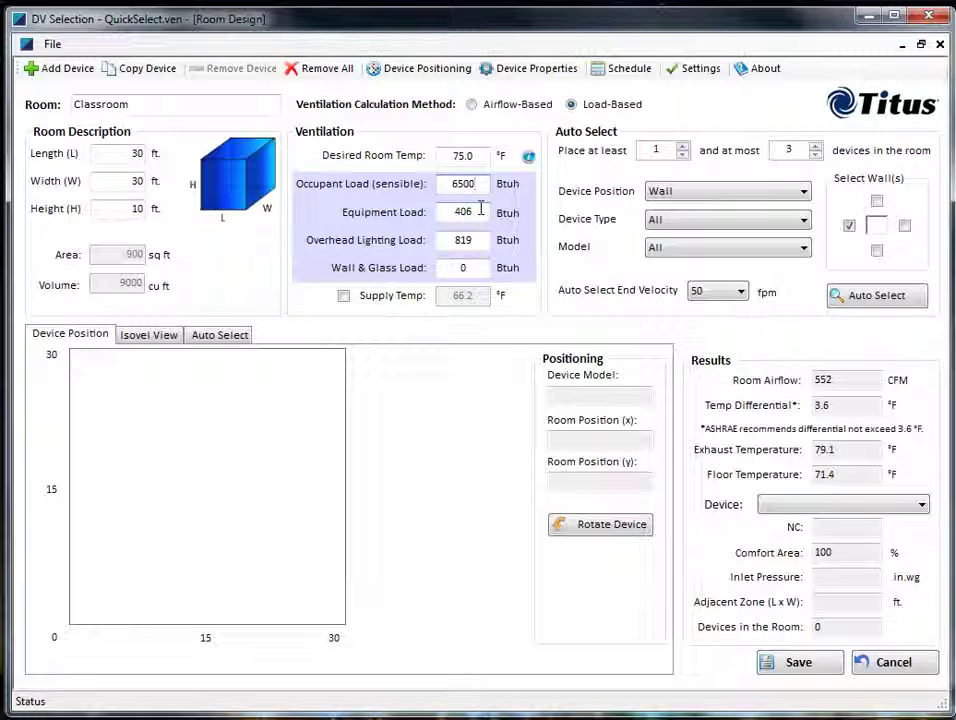
key("Tab")
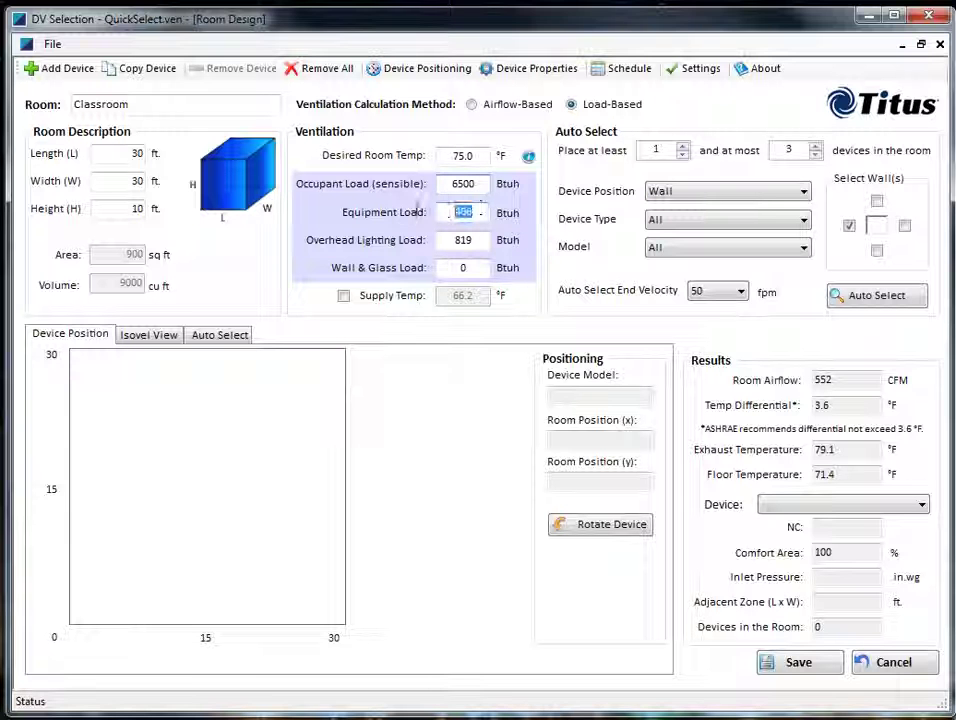
type("2303")
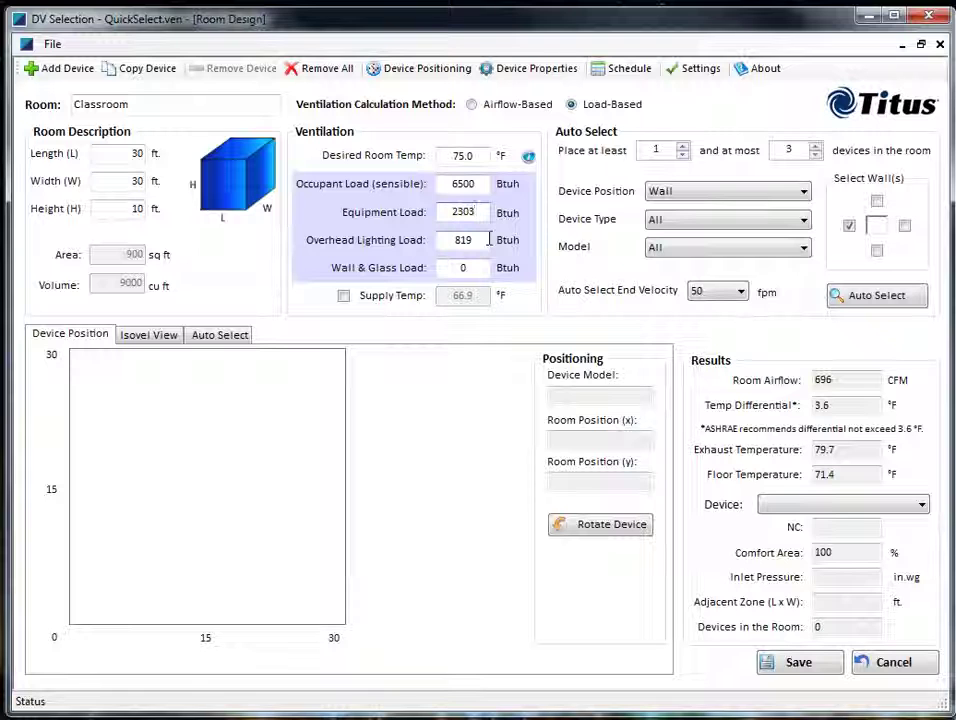
Step: Enter 6143 Btuh overhead lighting and 3150 Btuh wall & glass loads
left_click(489, 239)
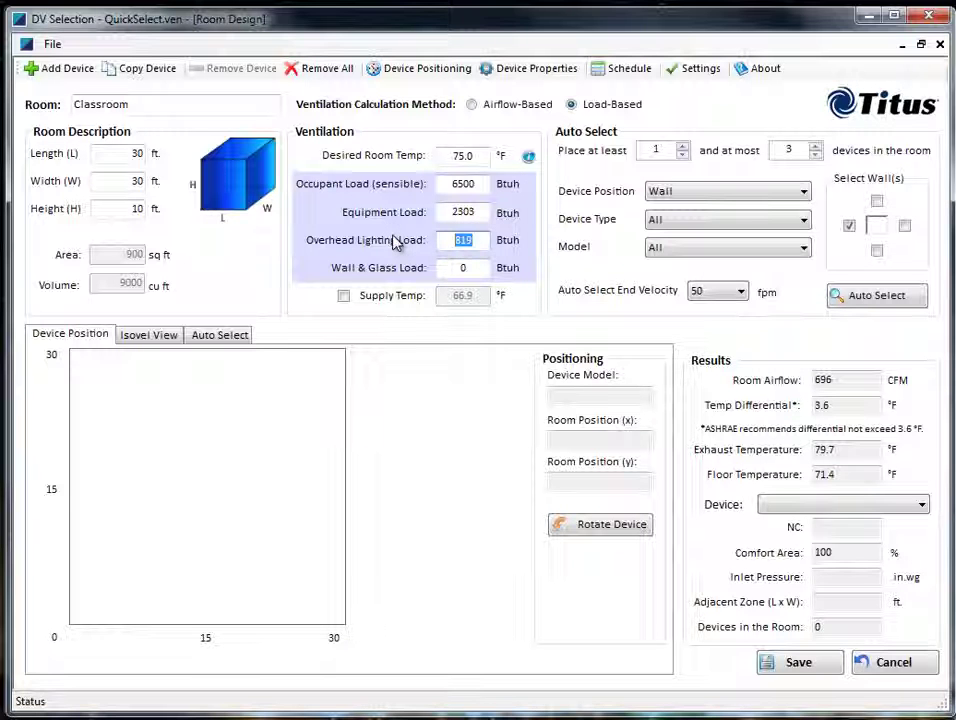
type("6143")
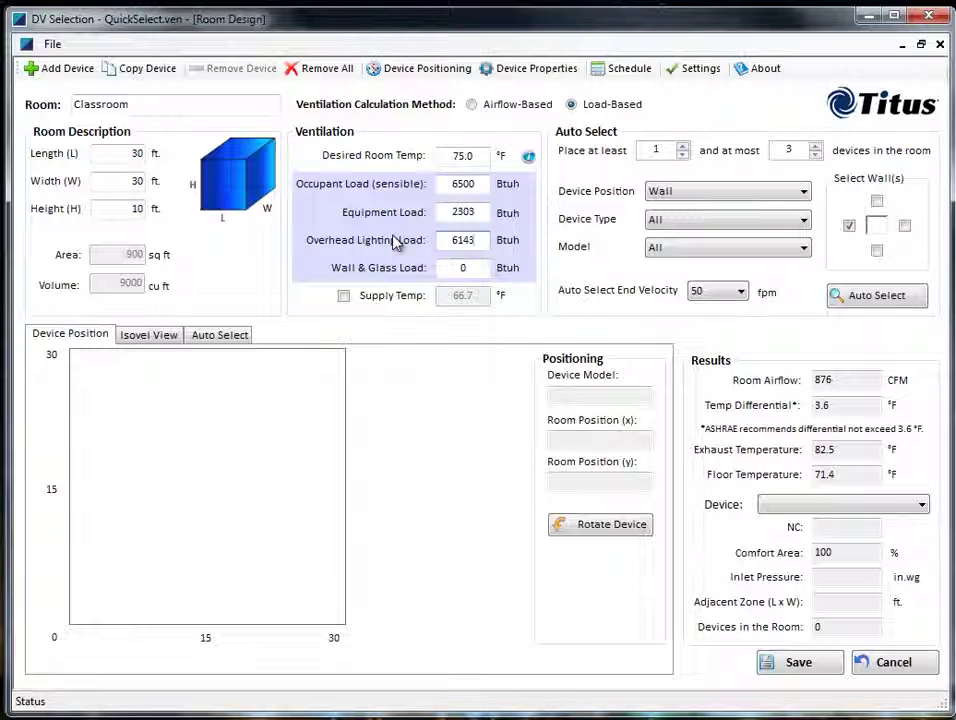
left_click(484, 268)
left_click_drag(484, 268, 440, 274)
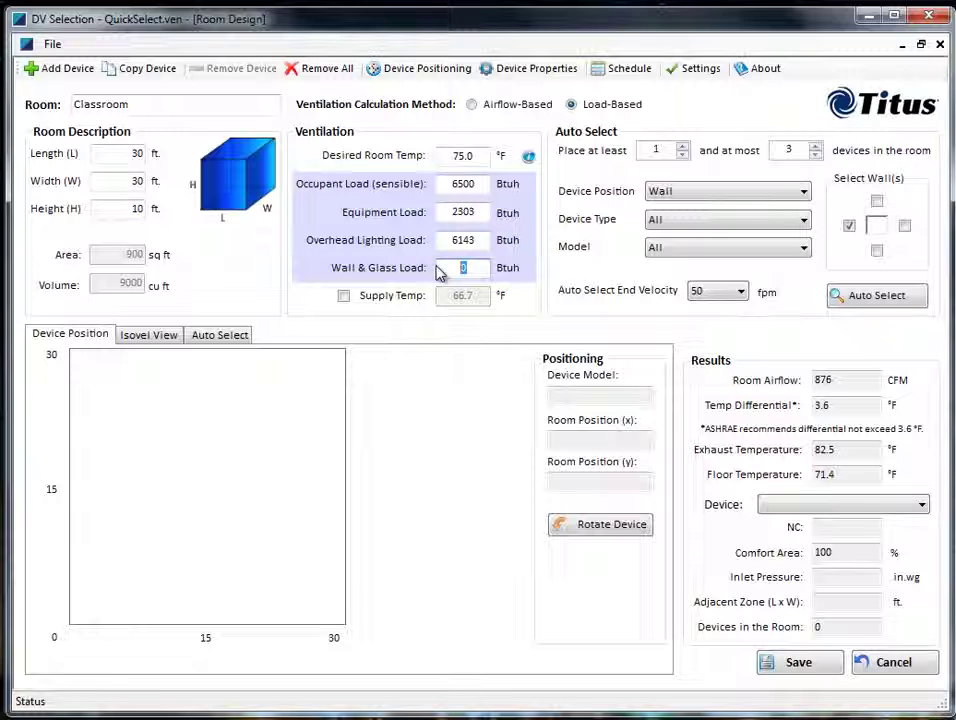
key("BackSpace")
type("3150")
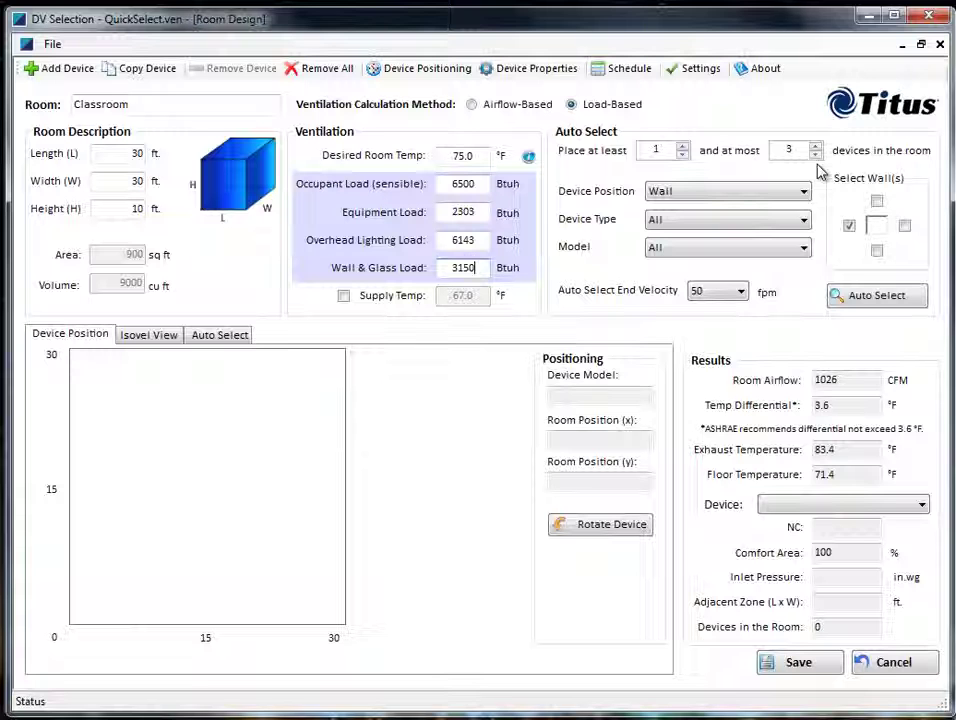
left_click(802, 193)
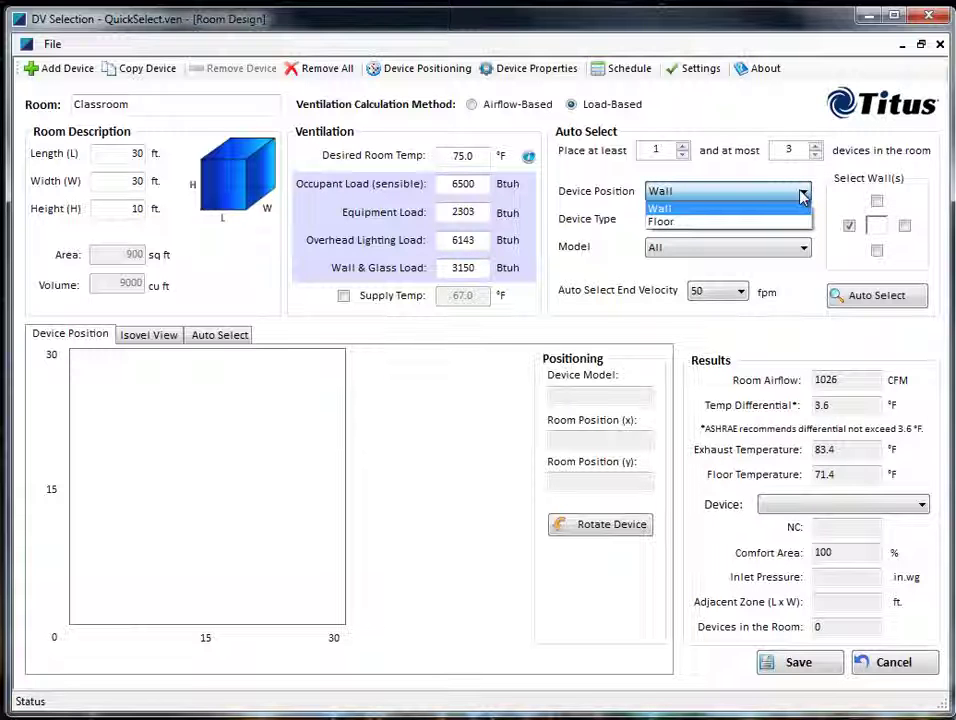
left_click(802, 196)
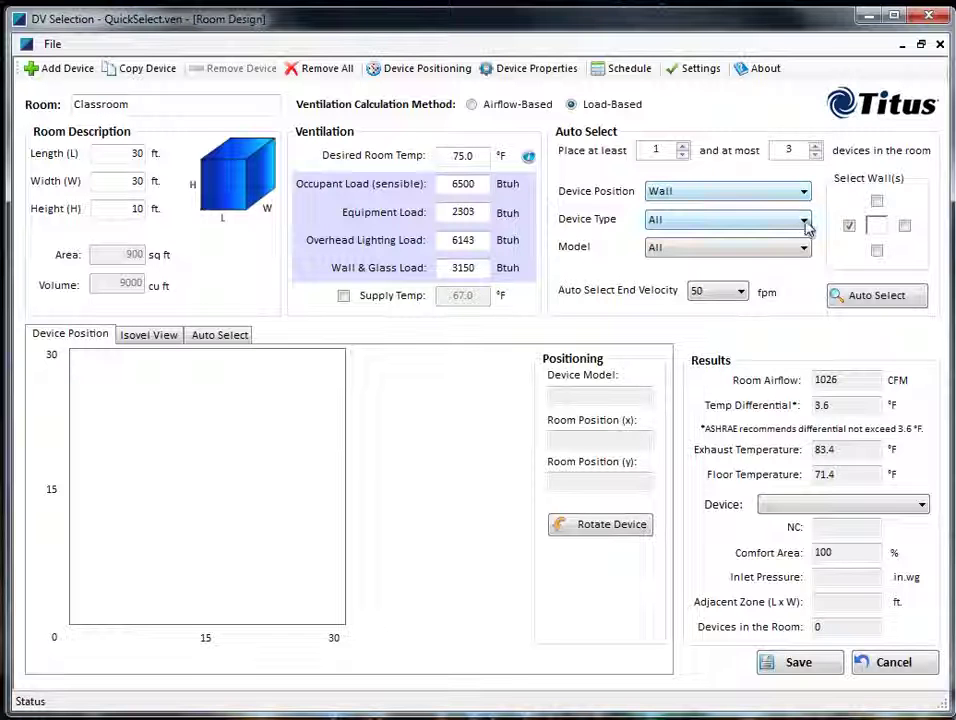
left_click(805, 222)
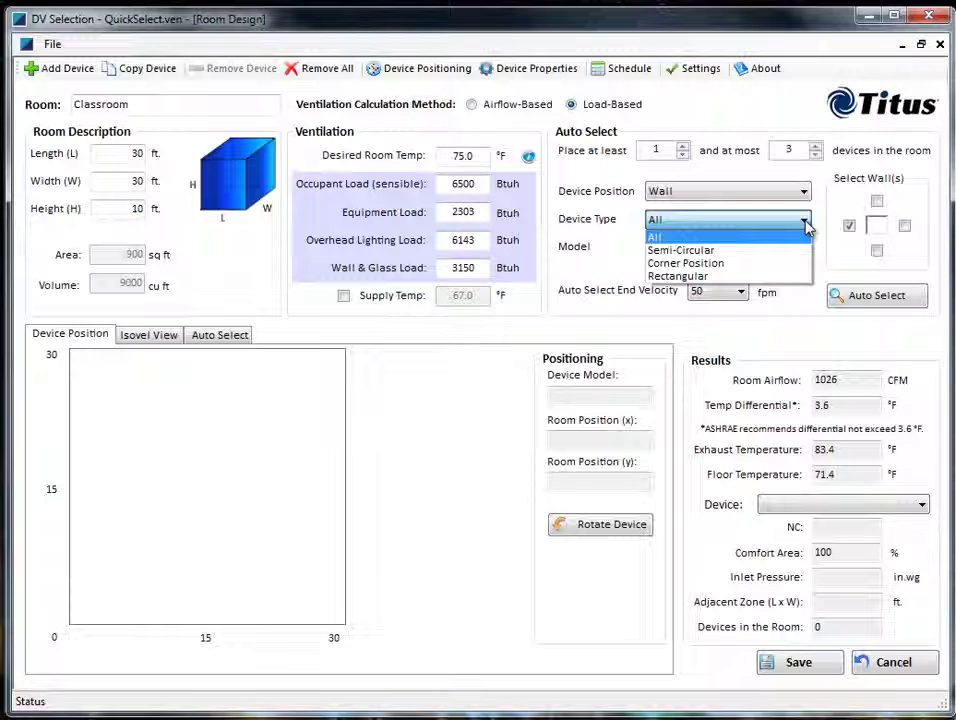
left_click(806, 228)
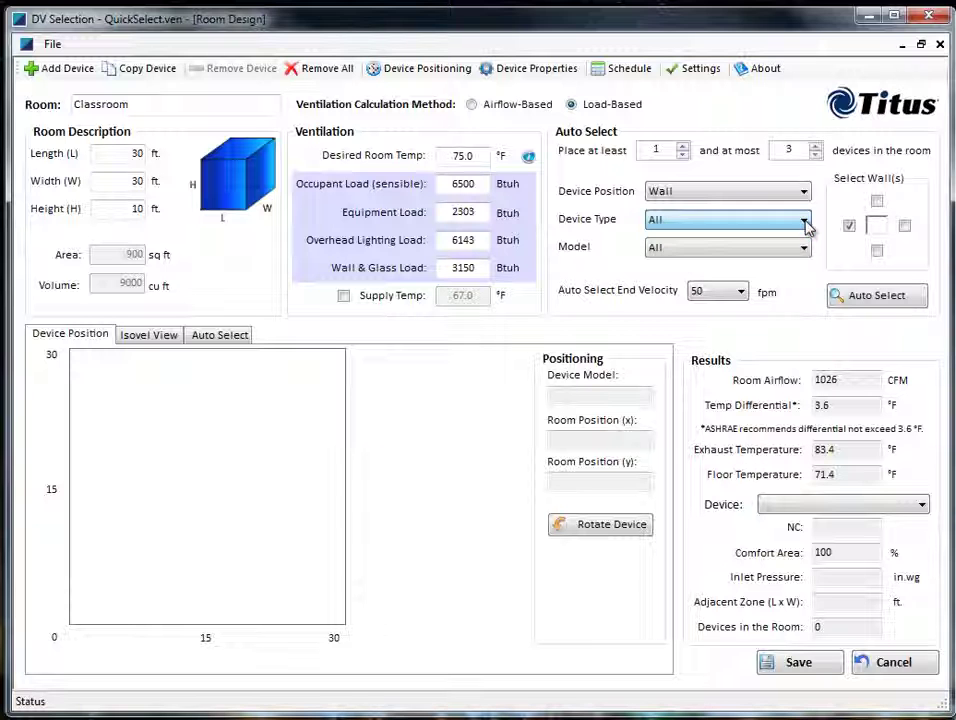
left_click(807, 252)
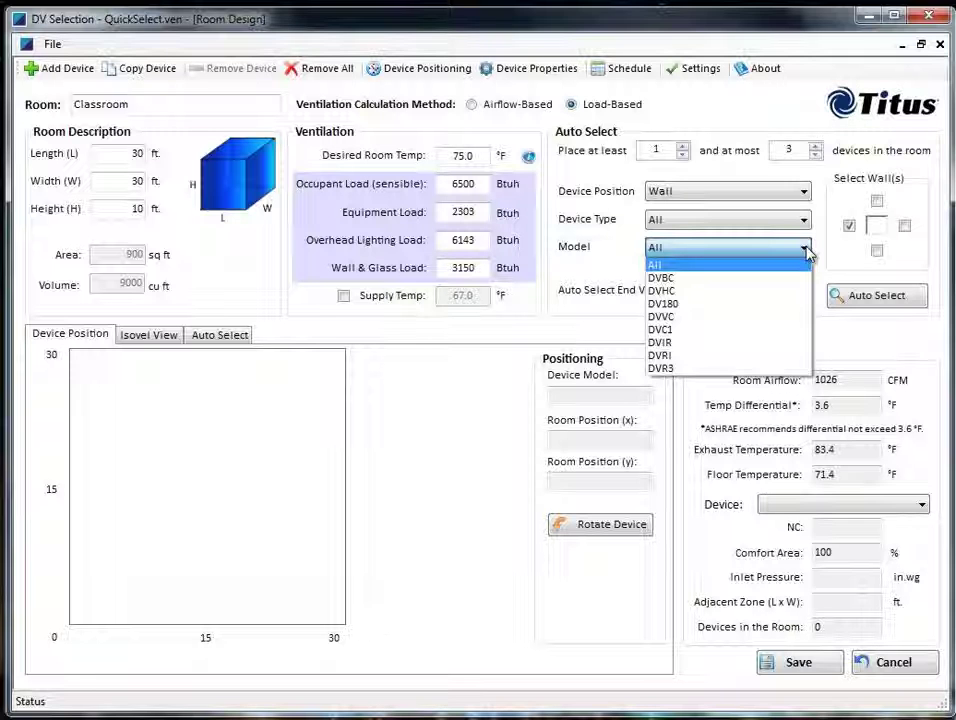
left_click(808, 253)
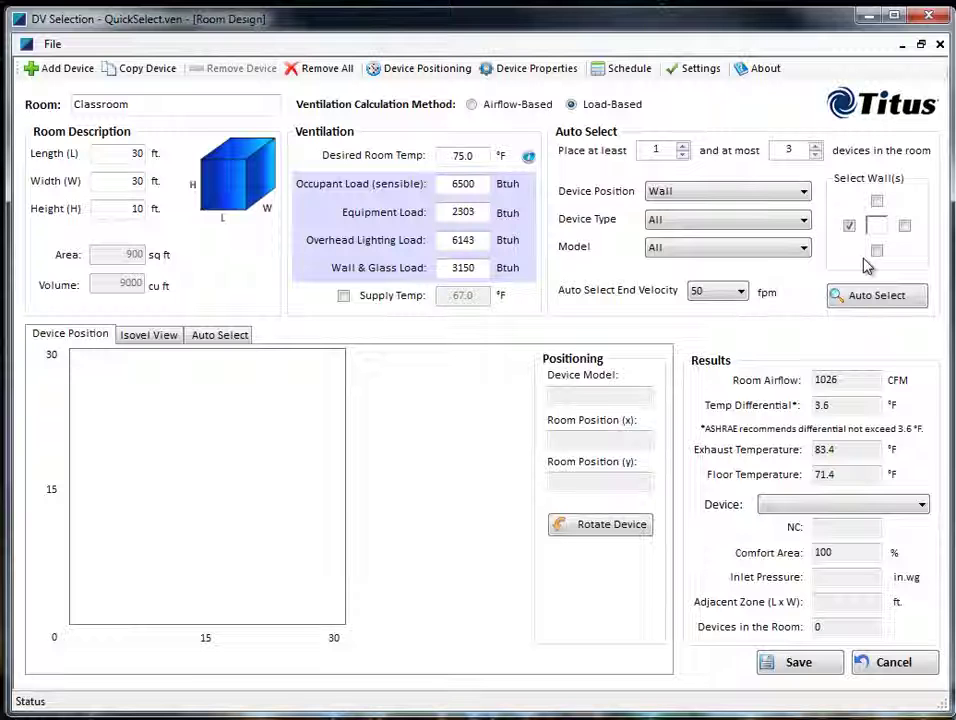
Step: Run Auto Select and pick the DVR3 10-inch 60x24 option from the ranked results
left_click(889, 300)
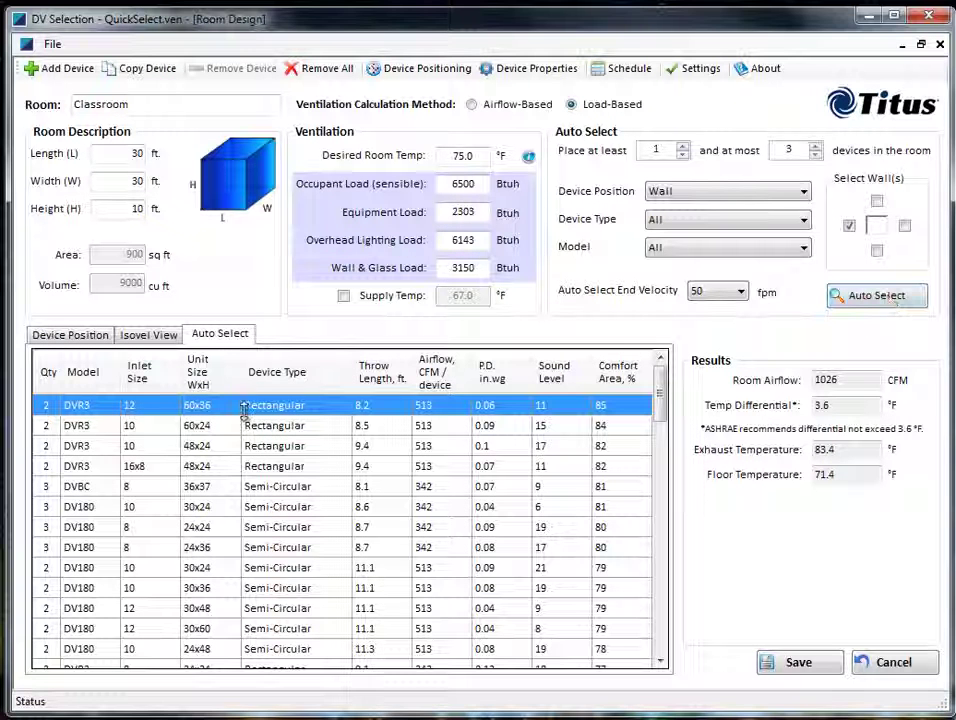
mouse_move(661, 400)
left_mouse_down()
mouse_move(664, 623)
mouse_move(663, 385)
left_mouse_up()
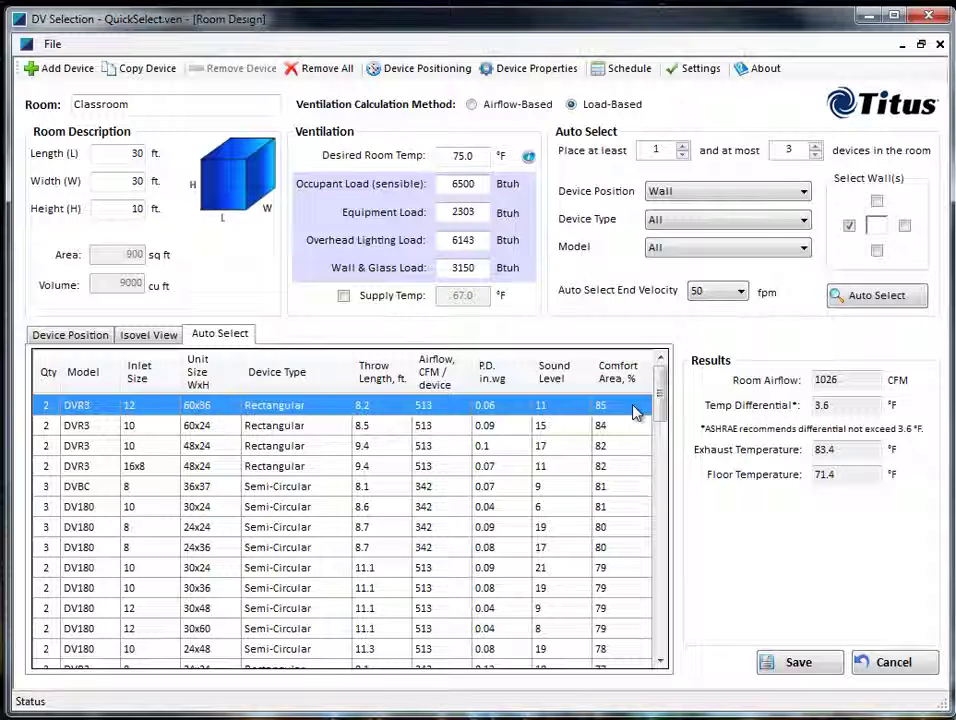
left_click(43, 428)
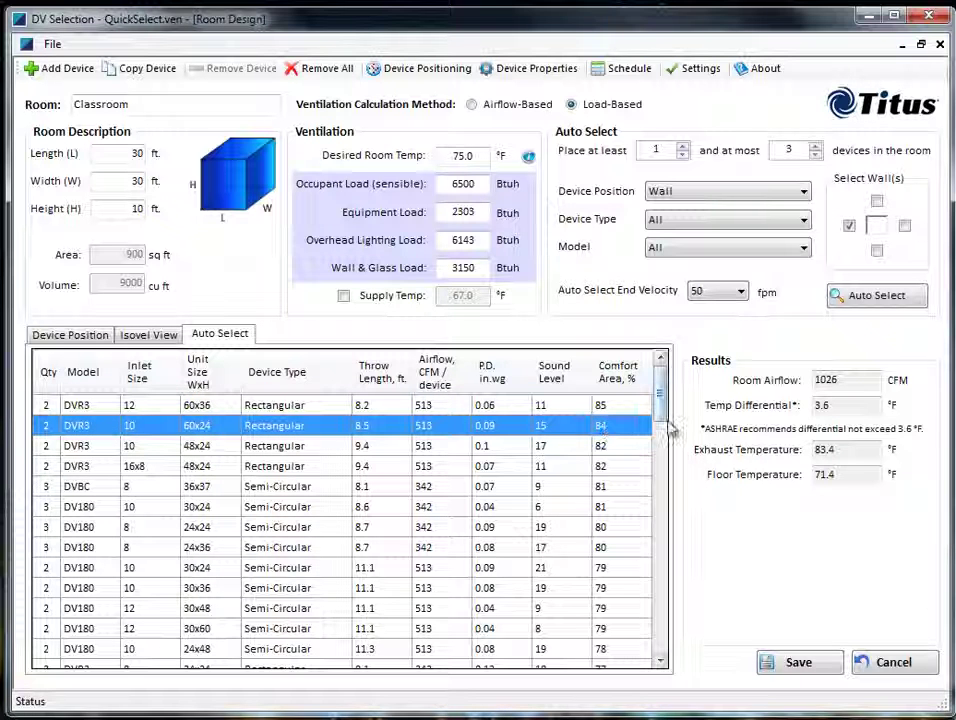
Step: Apply the DVR3 12 60x36 option, spread both units along the left wall, and view isovels
double_click(44, 405)
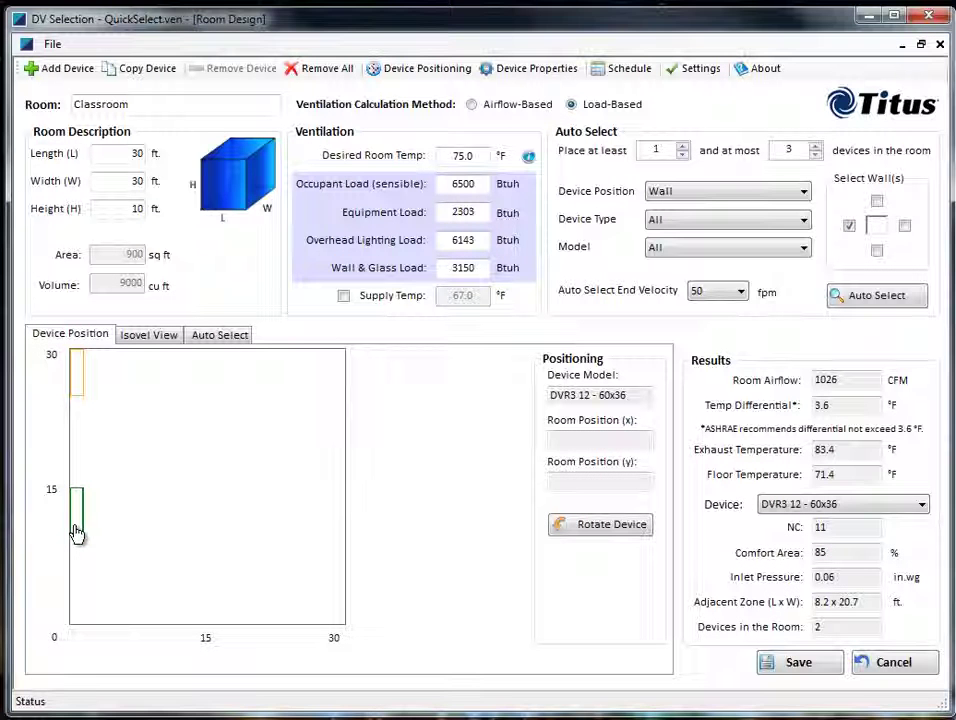
left_click_drag(75, 519, 75, 572)
left_click_drag(66, 395, 75, 422)
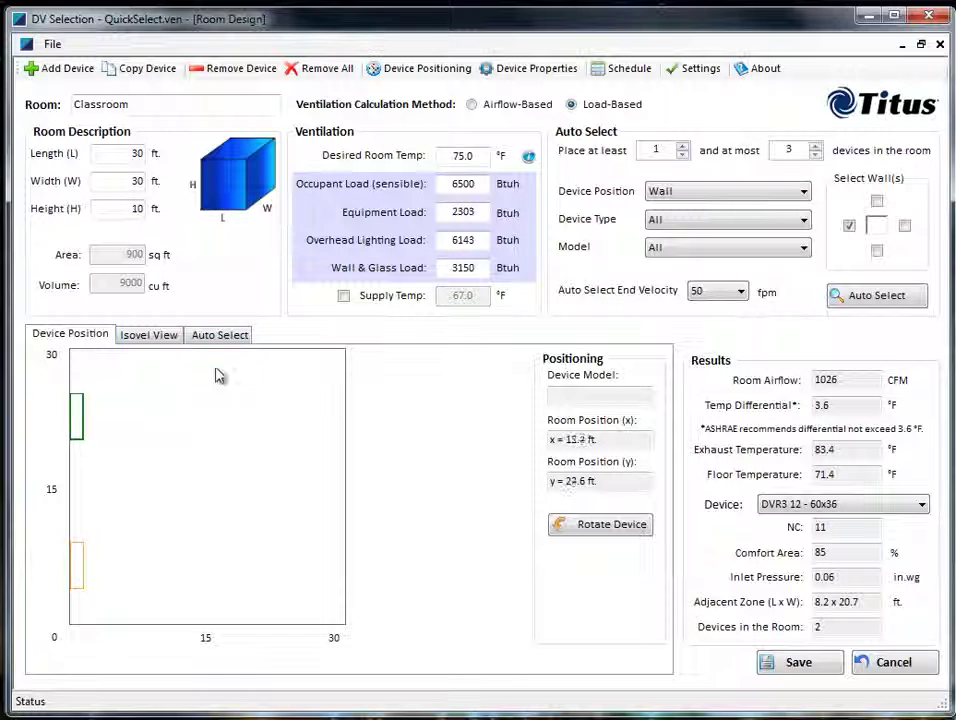
left_click(155, 340)
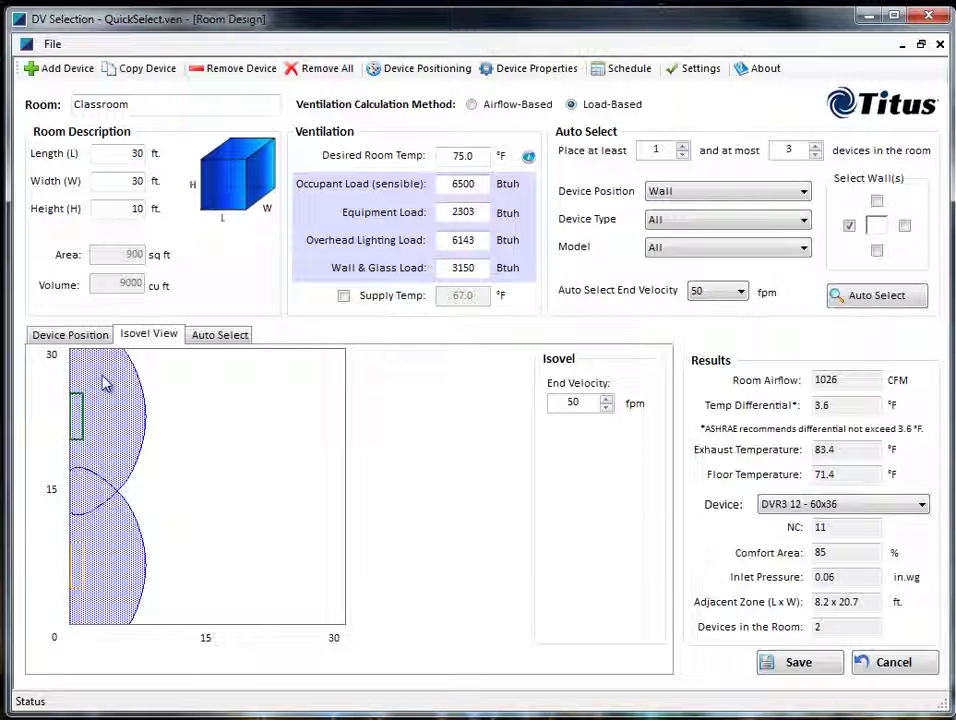
Step: Apply the DVVC 14 30x24 corner option, placing and rotating units into both left corners
left_click(226, 339)
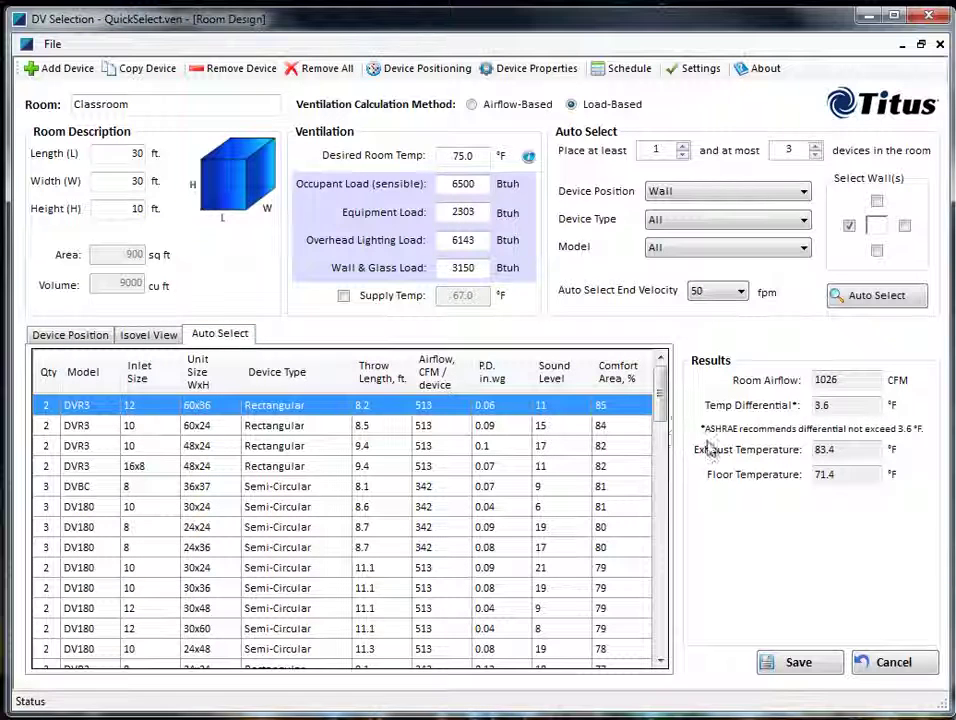
left_click_drag(661, 391, 660, 458)
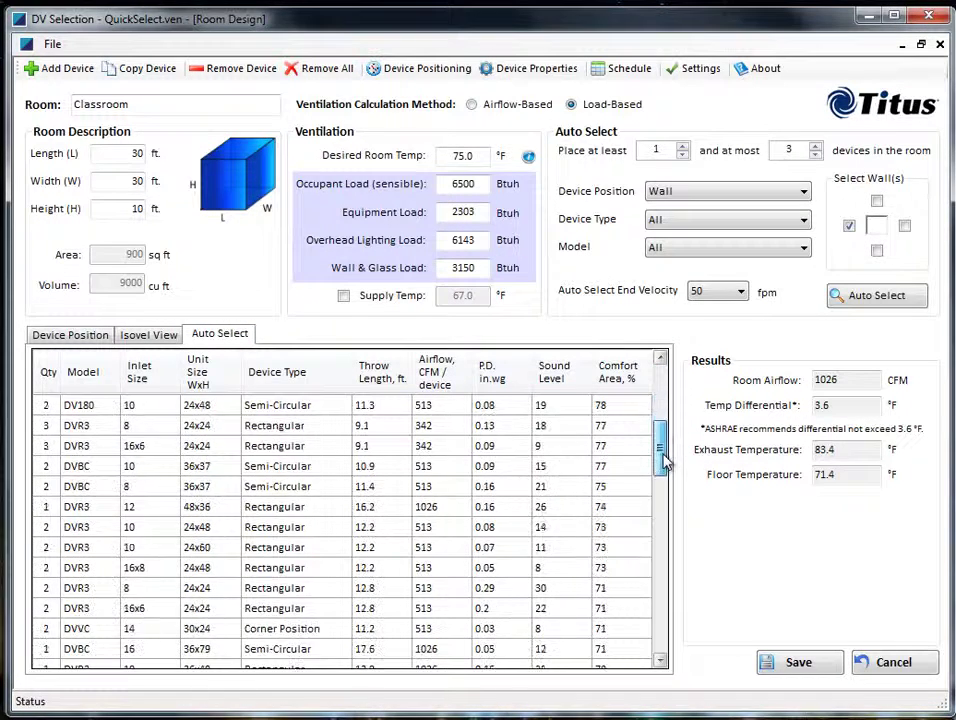
double_click(47, 628)
left_click_drag(80, 500, 75, 634)
left_click(84, 367)
left_click(612, 530)
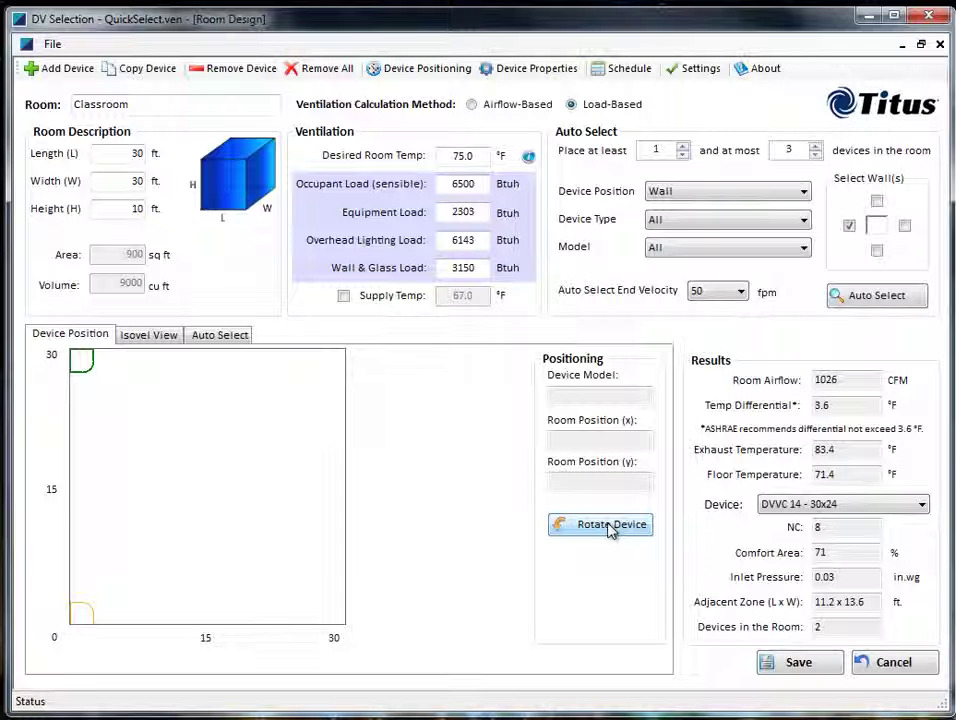
Step: Show the corner units' isovel plot and step the end velocity down to 15 fpm
left_click(150, 336)
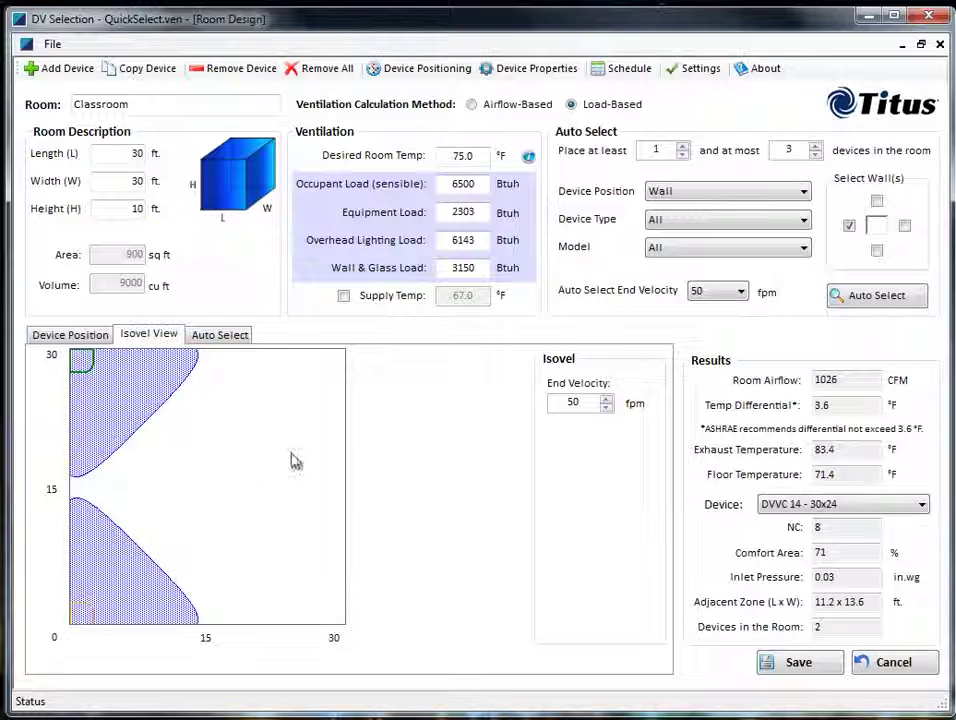
left_click(606, 409)
left_click(606, 409)
left_click(606, 409)
left_click(606, 409)
left_click(606, 409)
left_click(606, 409)
left_click(606, 408)
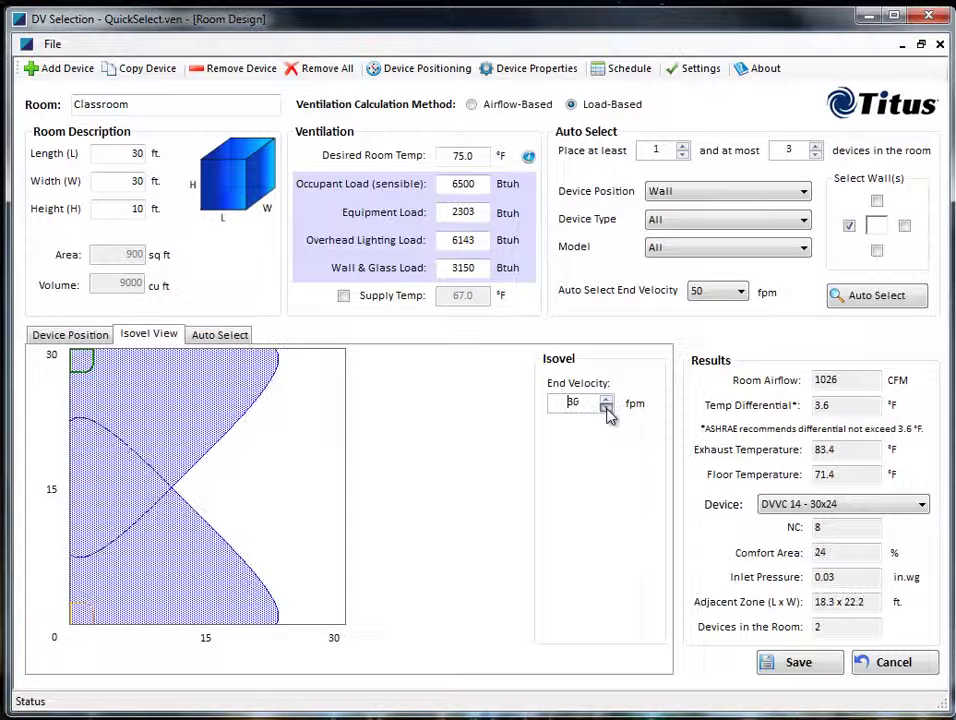
left_click(606, 408)
left_click(606, 408)
left_click(606, 408)
left_click(606, 408)
left_click(606, 408)
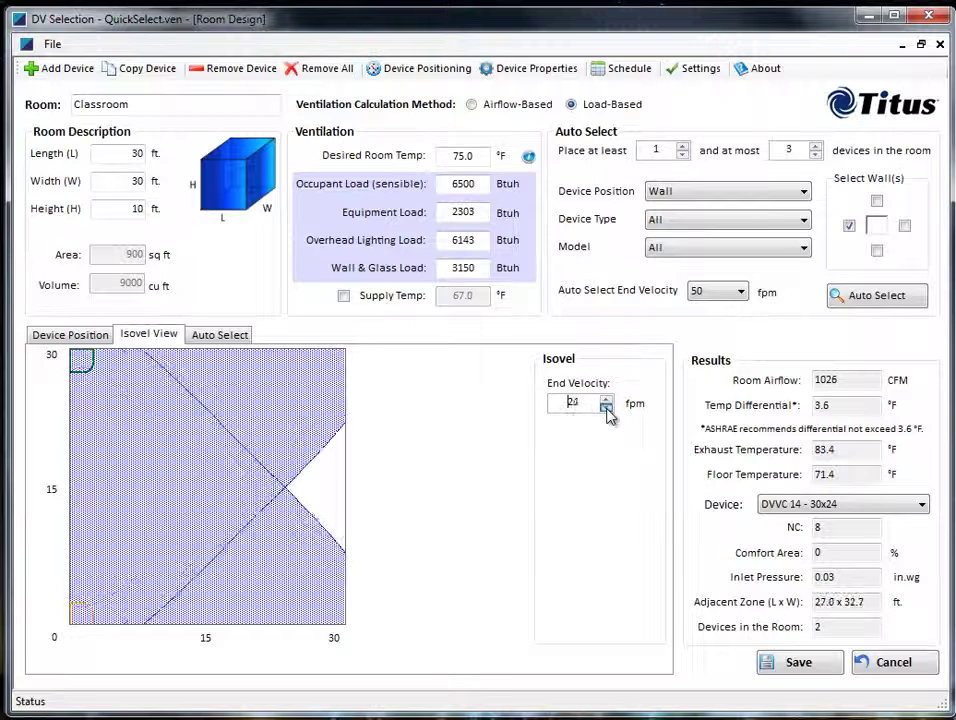
left_click(606, 408)
left_click(606, 408)
left_click(606, 408)
left_click(606, 408)
left_click(606, 408)
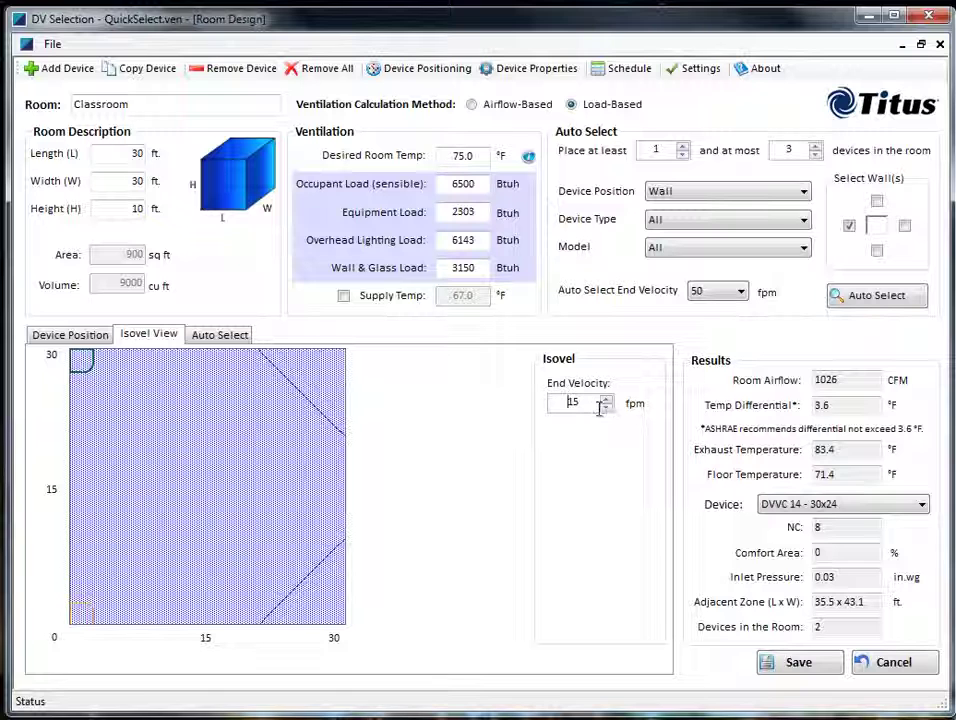
Step: Reset the isovel end velocity to 50 fpm
left_click_drag(600, 403, 557, 403)
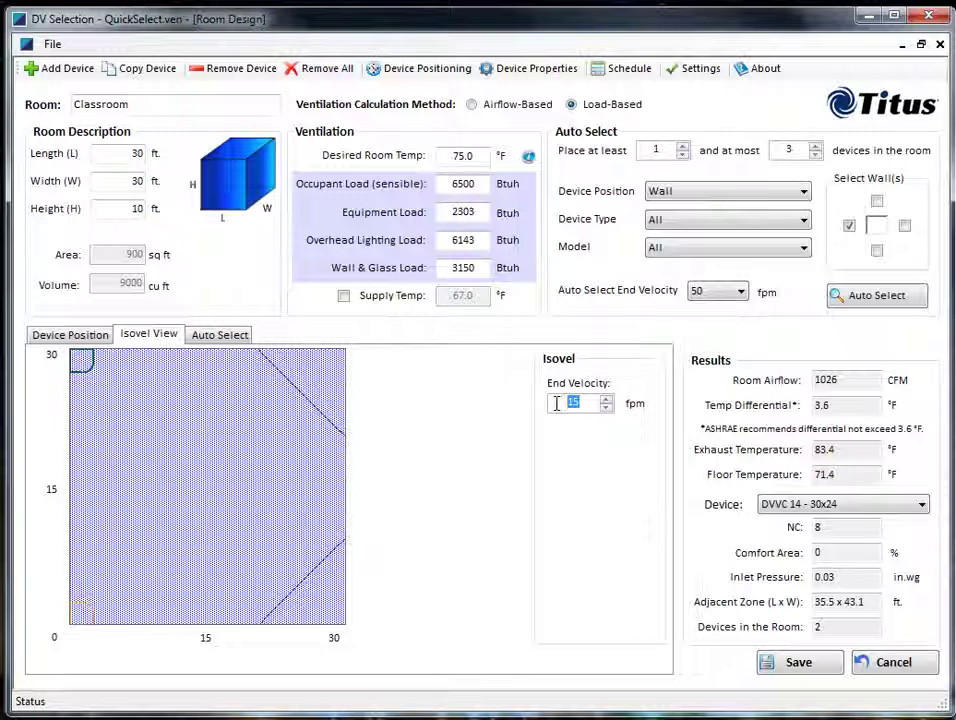
type("50")
key("Tab")
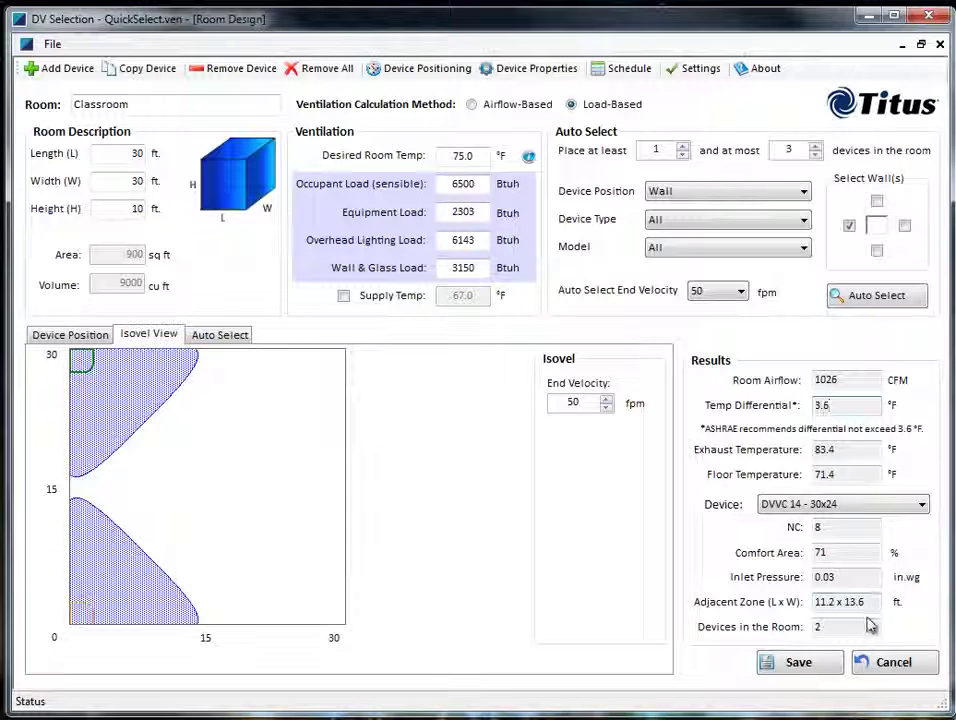
Step: Save the classroom as a new project with file name DV Test
left_click(806, 670)
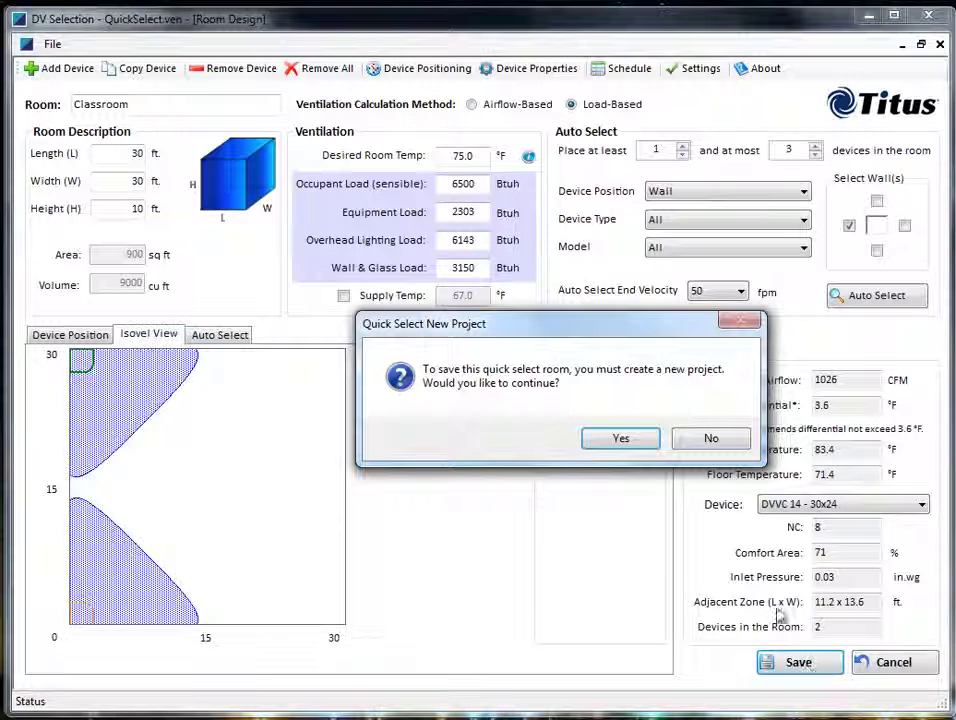
left_click(619, 440)
left_click_drag(5, 5, 401, 134)
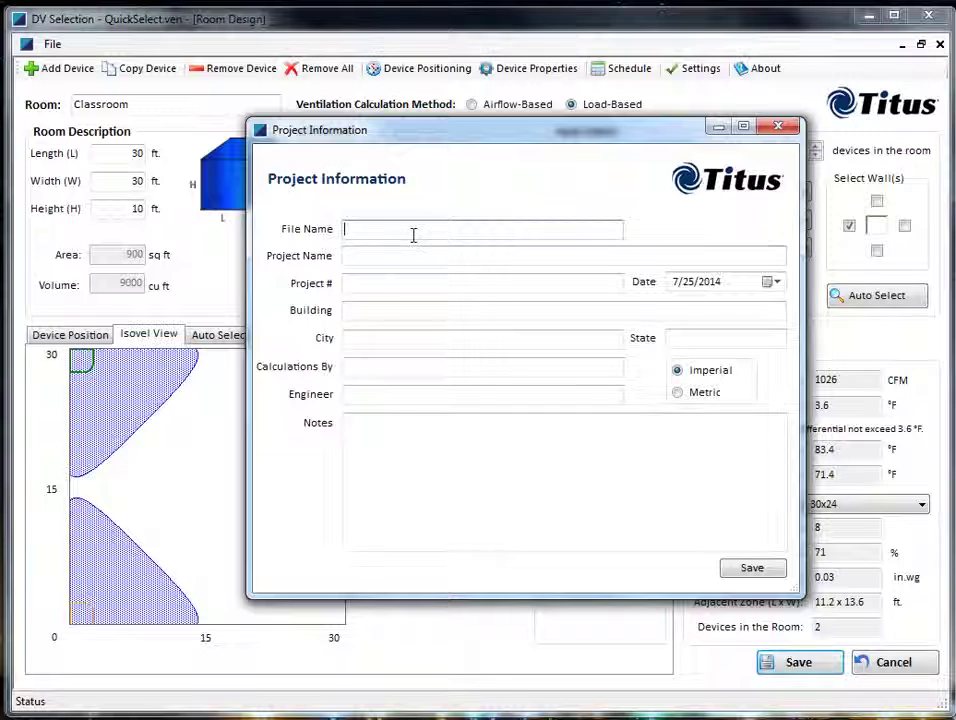
type("Test")
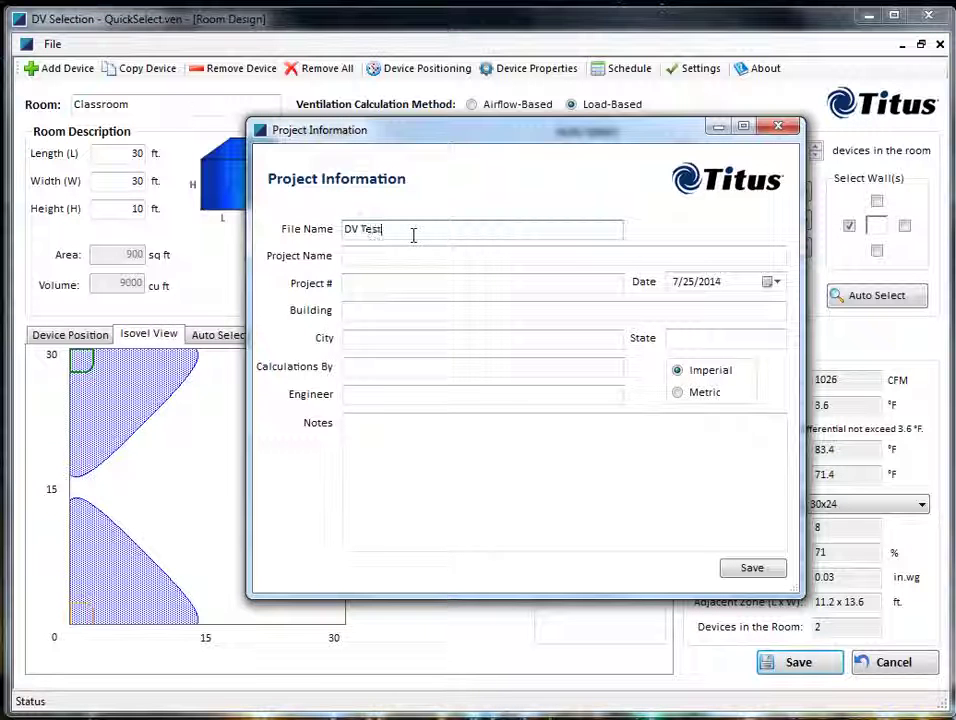
type(",")
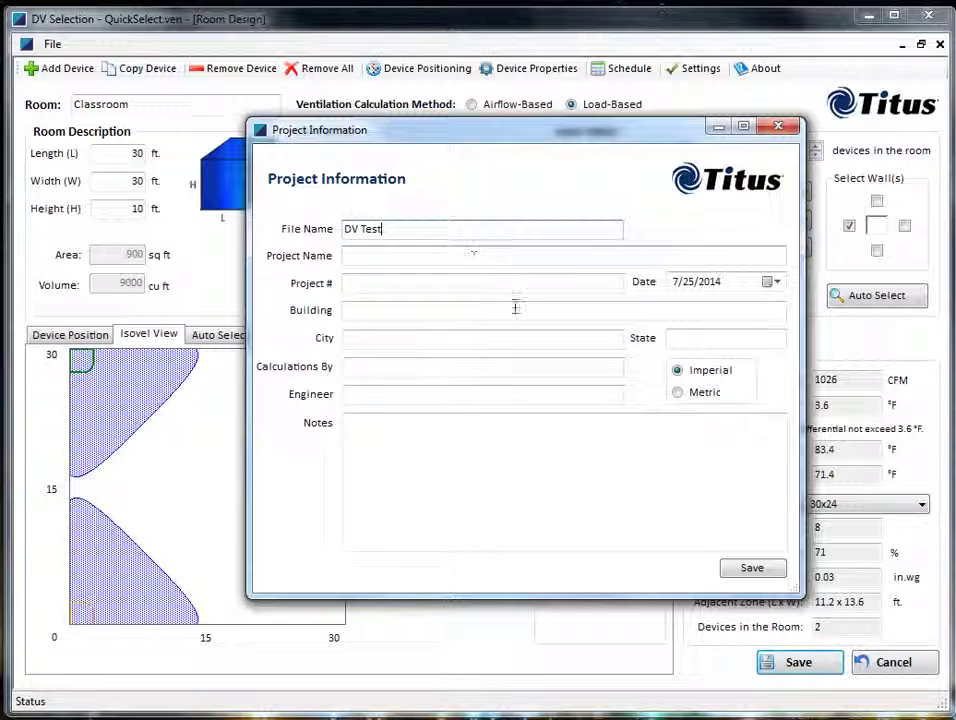
left_click(752, 568)
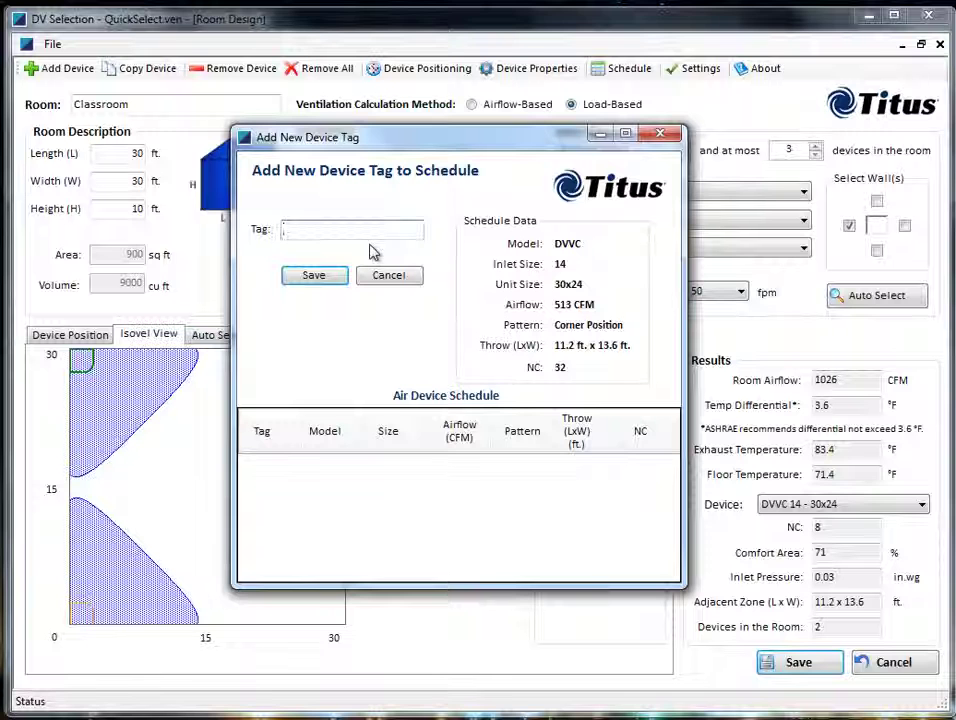
Step: Tag the DVVC diffuser DV-01, save it to the schedule, and review the device schedule
type("DV-01")
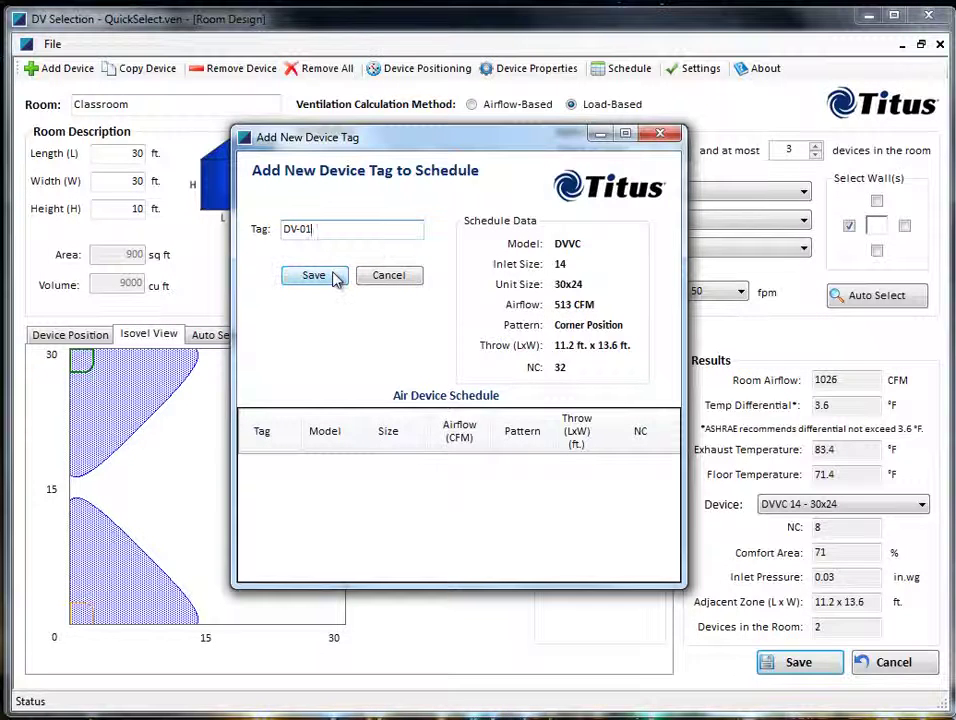
left_click(335, 277)
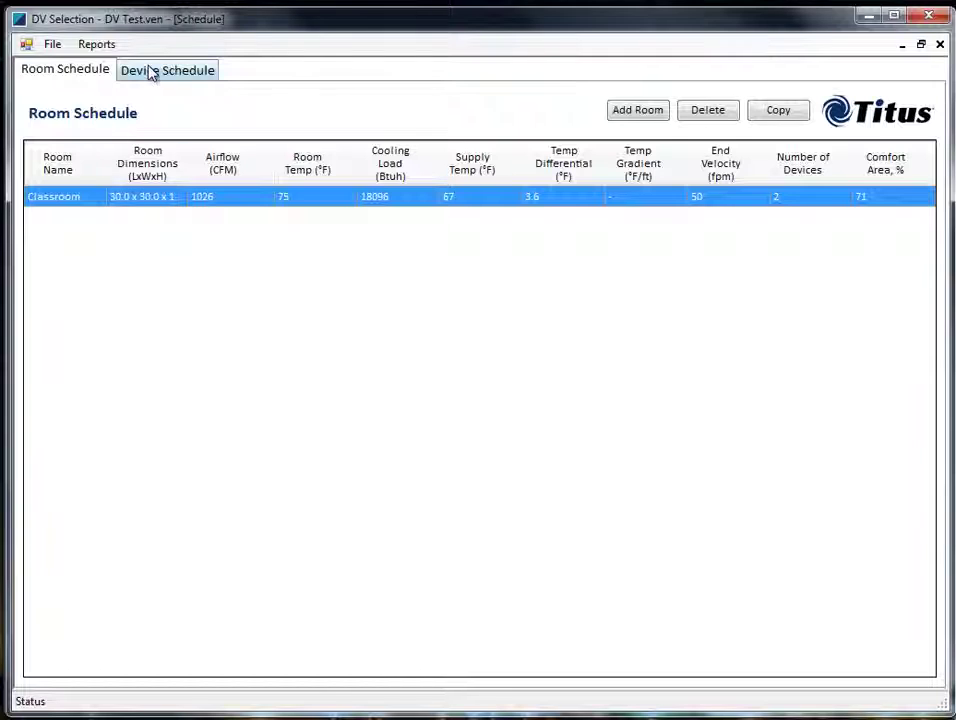
left_click(158, 72)
Step: Generate the Project Rooms Schedule report for the Classroom
left_click(70, 72)
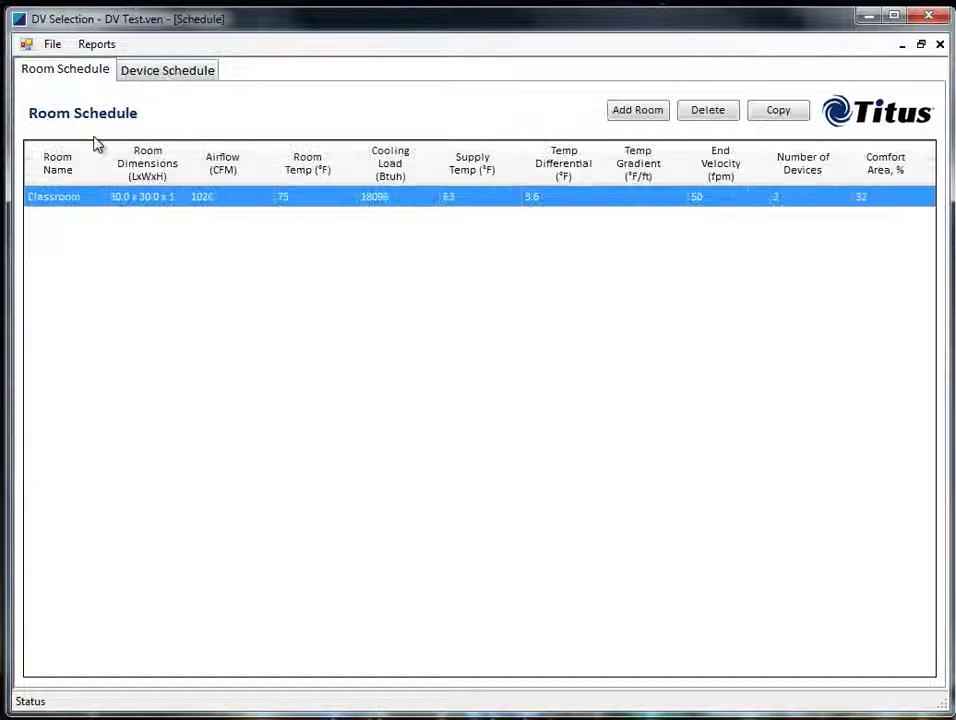
left_click(97, 44)
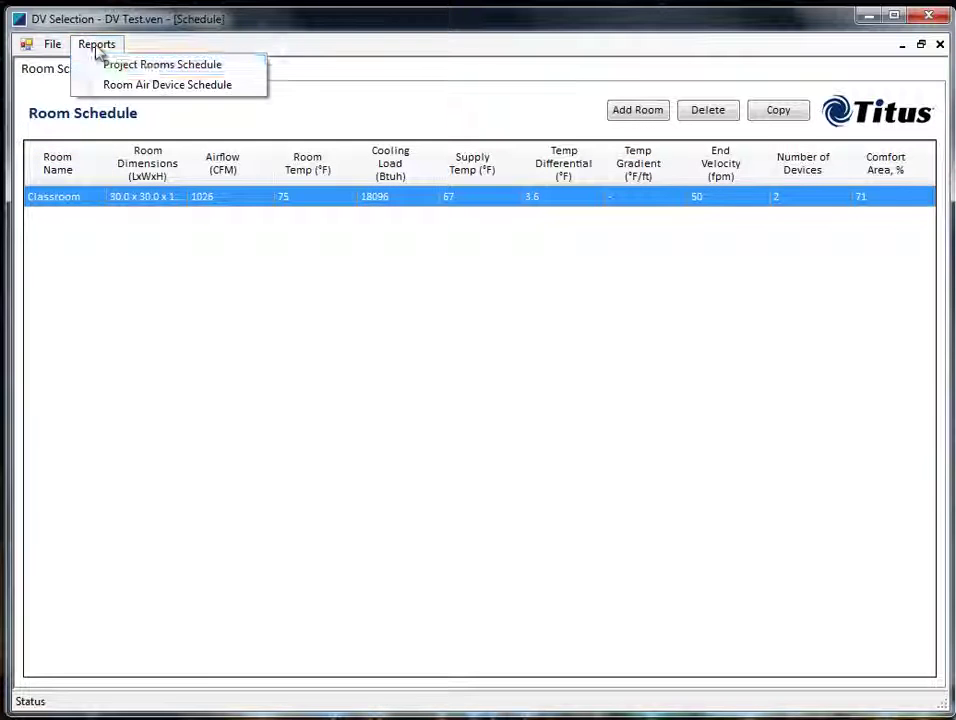
left_click(150, 65)
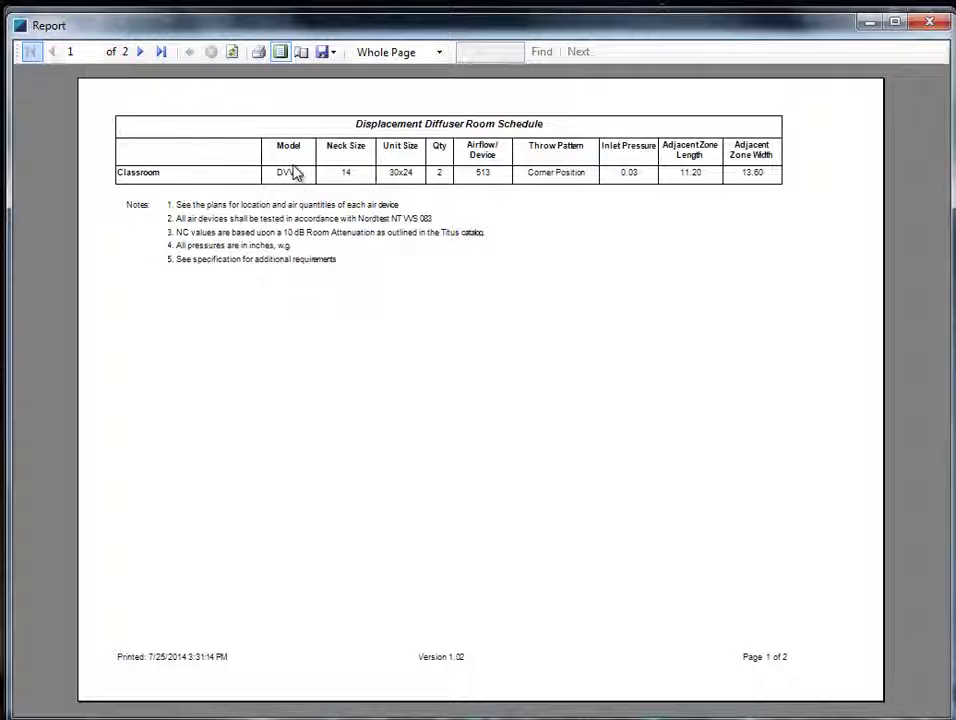
Step: Export the room schedule report as an Acrobat PDF, then generate the Room Air Device Calculations report
left_click(333, 53)
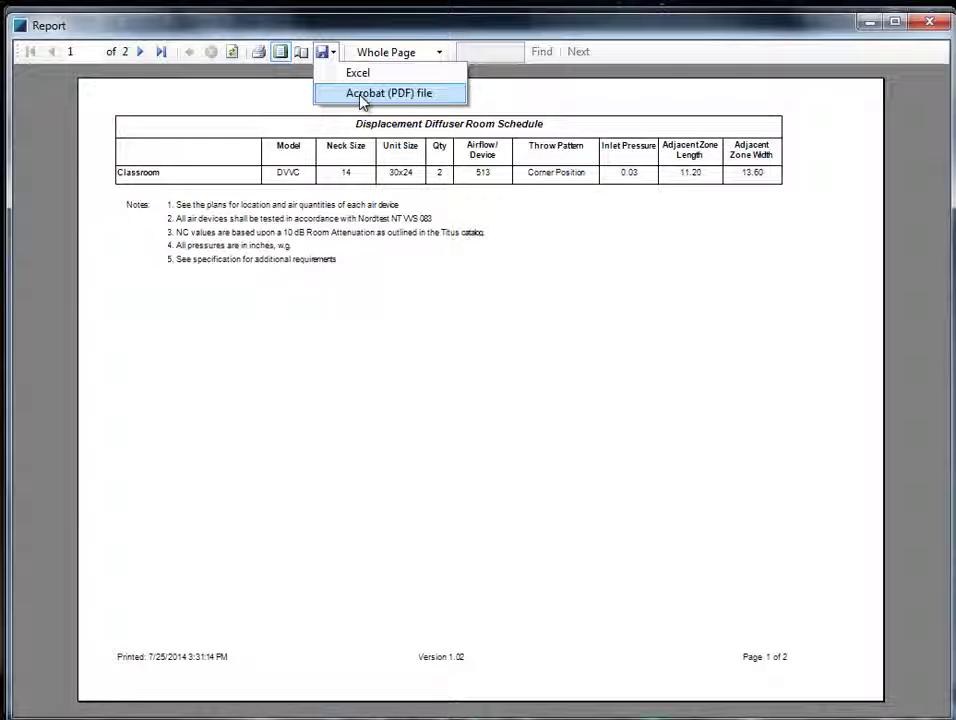
left_click(931, 23)
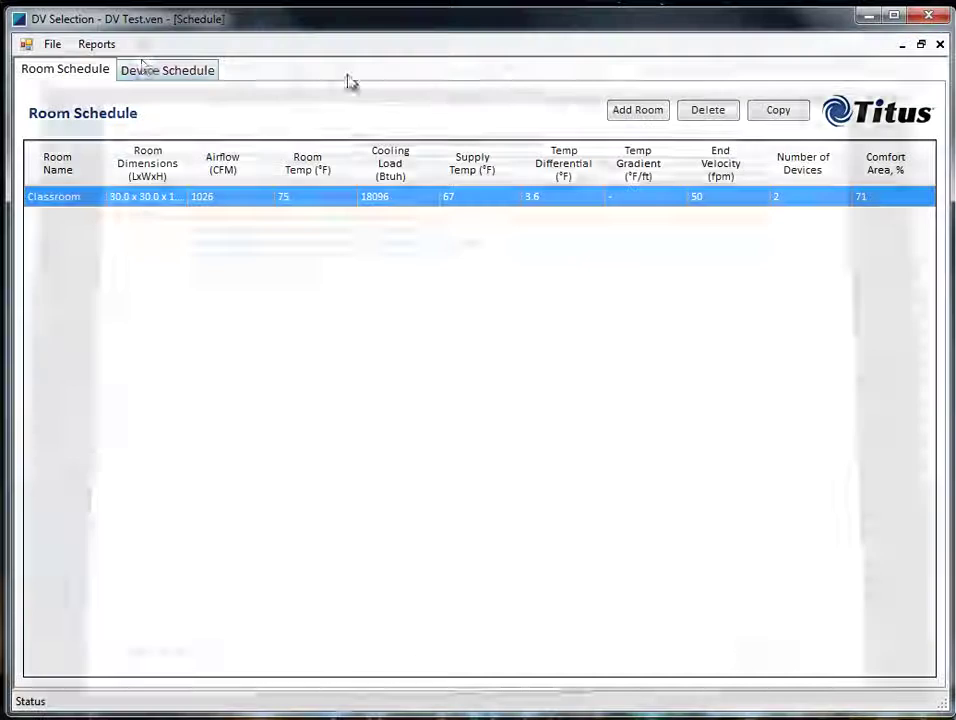
left_click(95, 44)
left_click(136, 86)
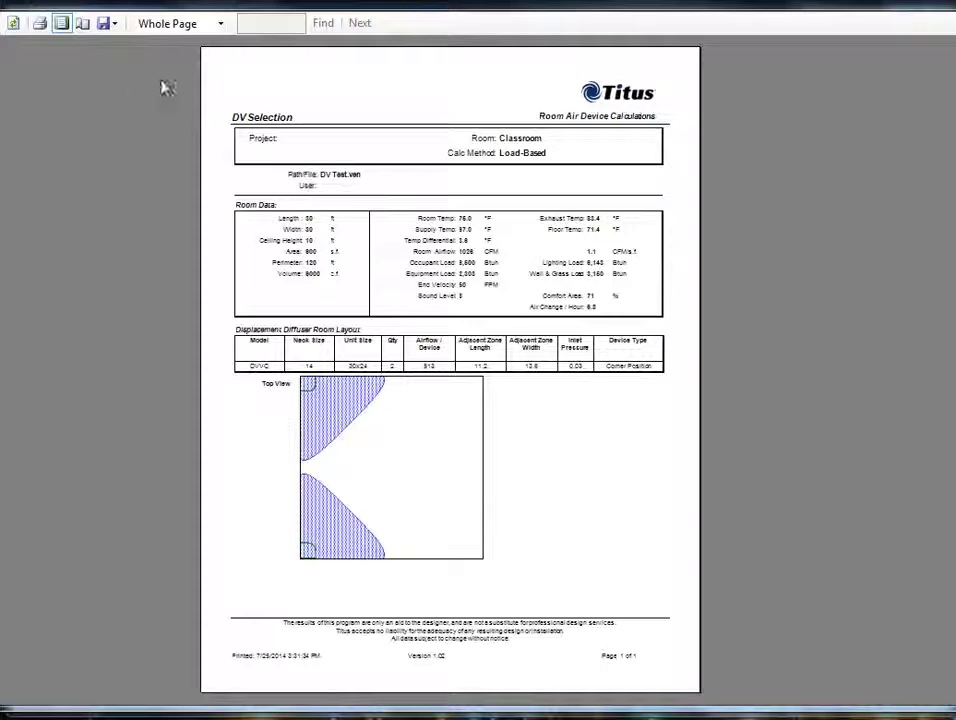